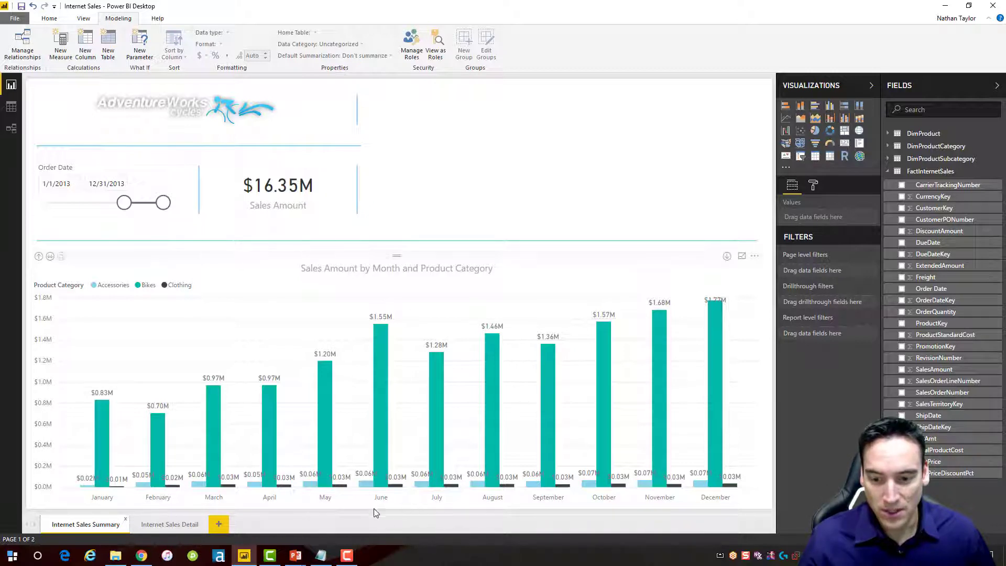
# Drill through from the June Clothing column to Internet Sales Detail, then return through the back arrow
pyautogui.rightClick(397, 492)
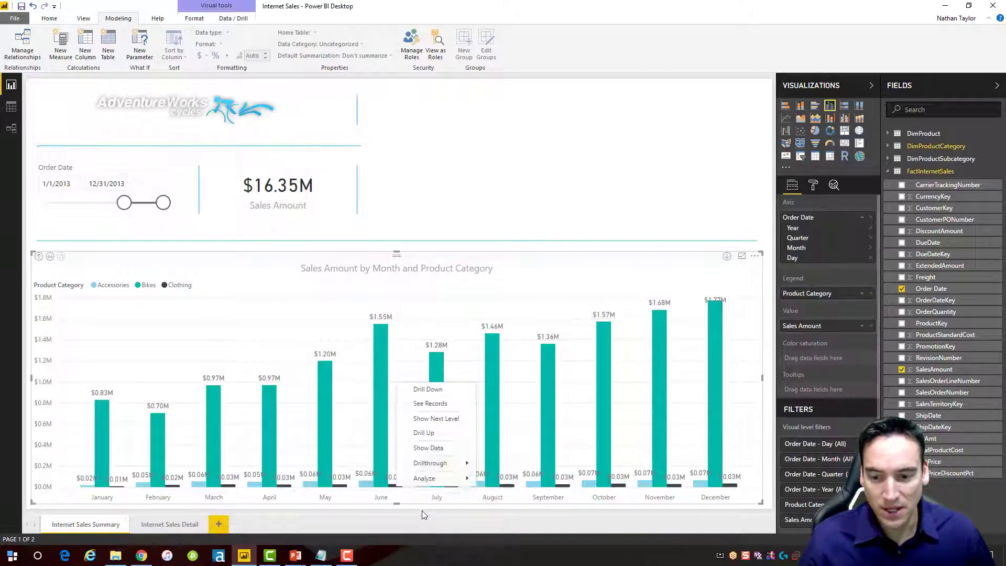
pyautogui.moveTo(443, 464)
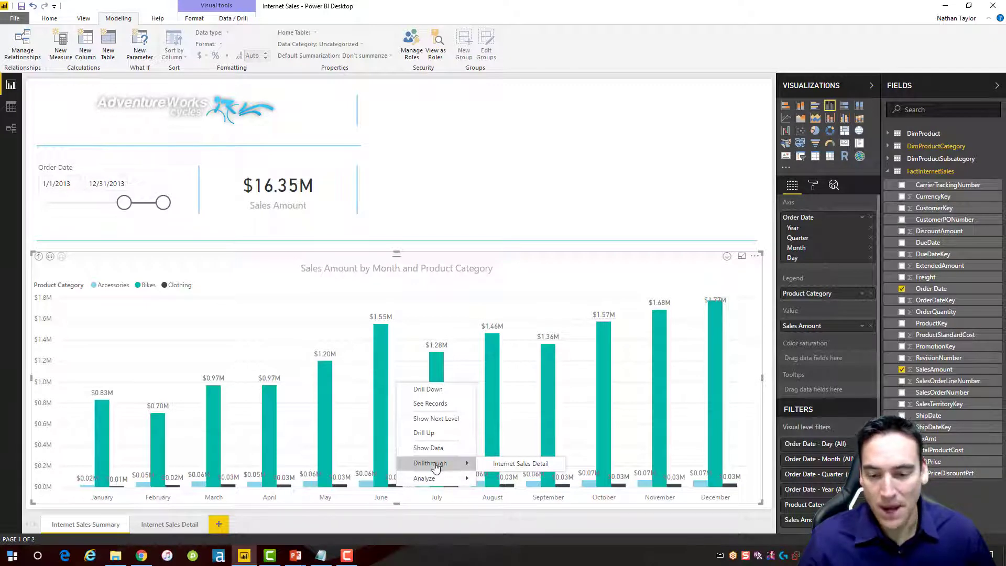
pyautogui.click(511, 464)
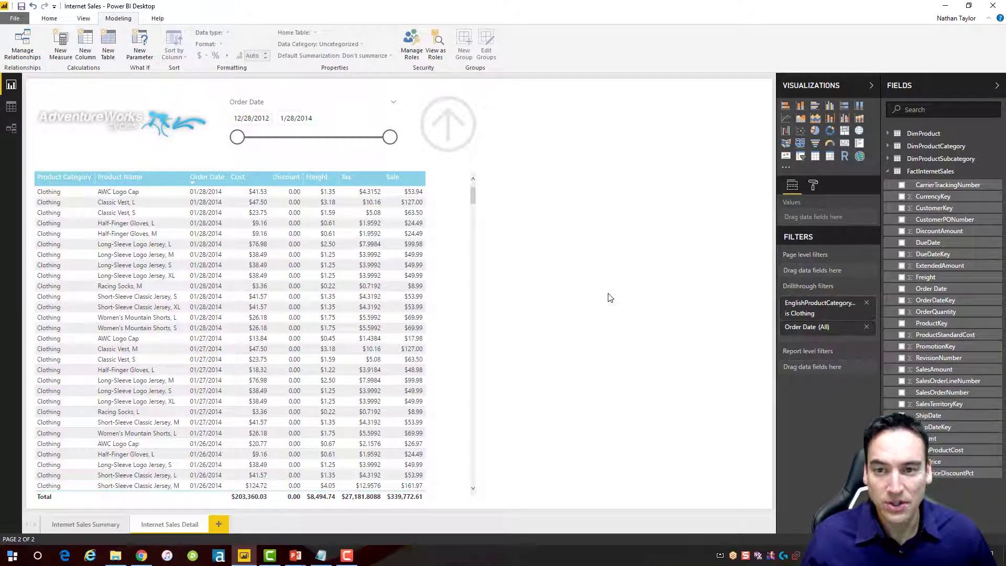
pyautogui.keyDown('ctrl'); pyautogui.click(457, 130); pyautogui.keyUp('ctrl')
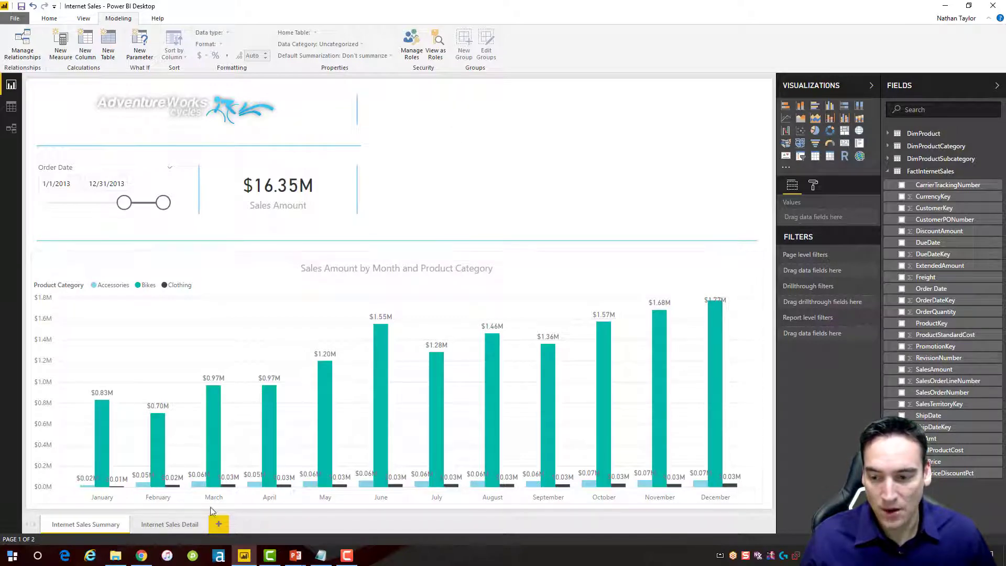
# On the Internet Sales Detail page, try a rotation of 0° on the back arrow, then restore it to 90°
pyautogui.click(186, 524)
pyautogui.click(458, 94)
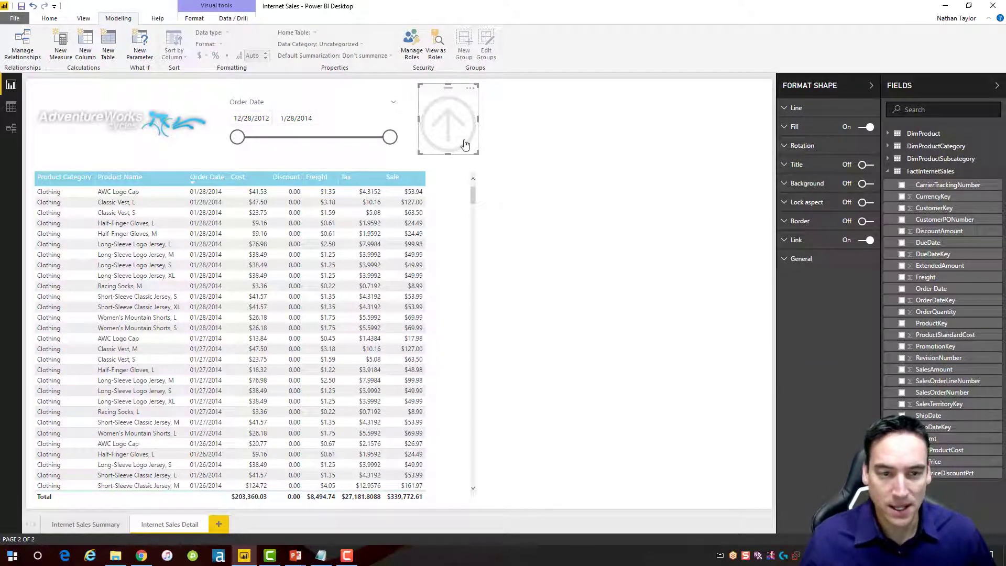
pyautogui.click(786, 146)
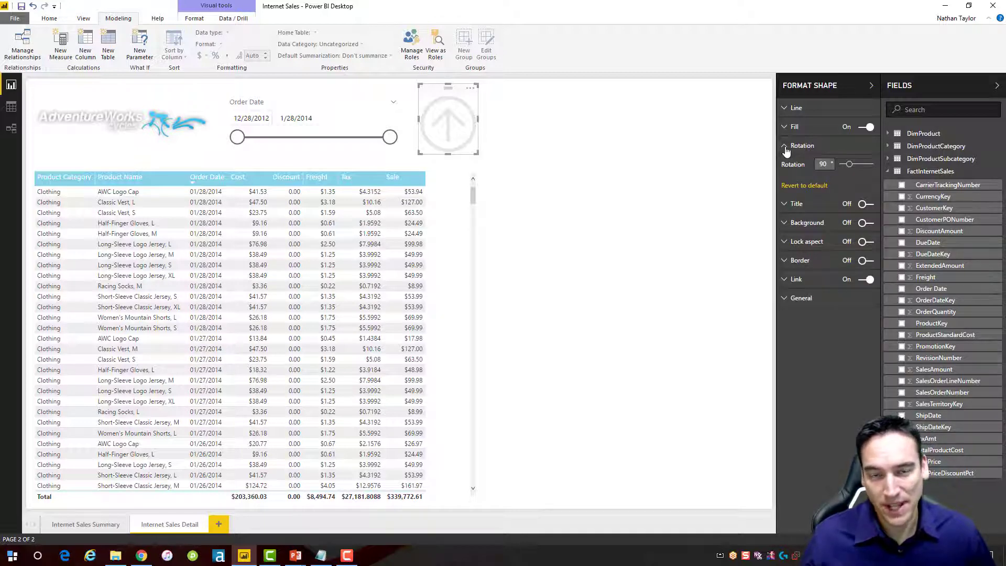
pyautogui.doubleClick(823, 164)
pyautogui.write('0')
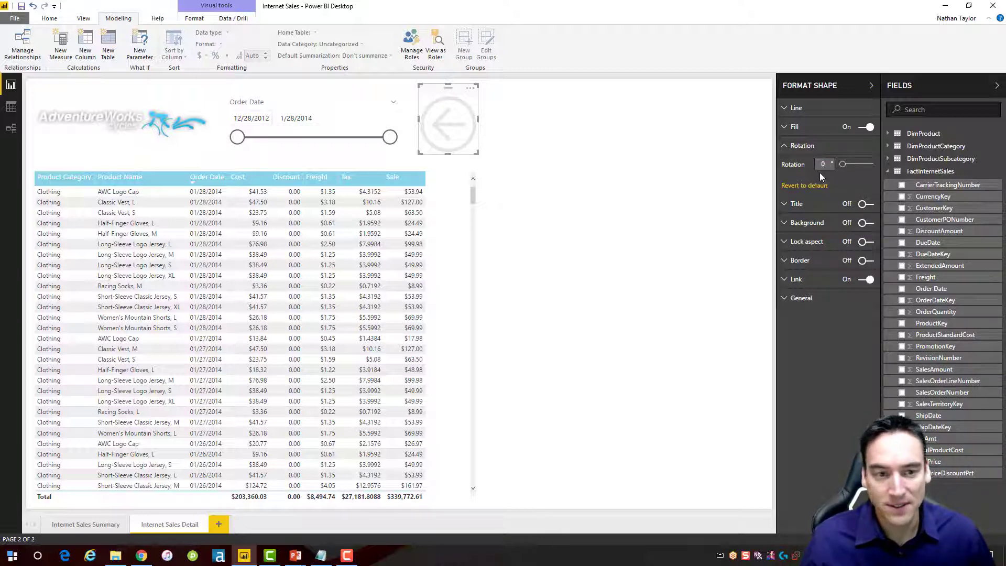
pyautogui.moveTo(836, 165); pyautogui.dragTo(813, 164)
pyautogui.write('90')
pyautogui.click(595, 165)
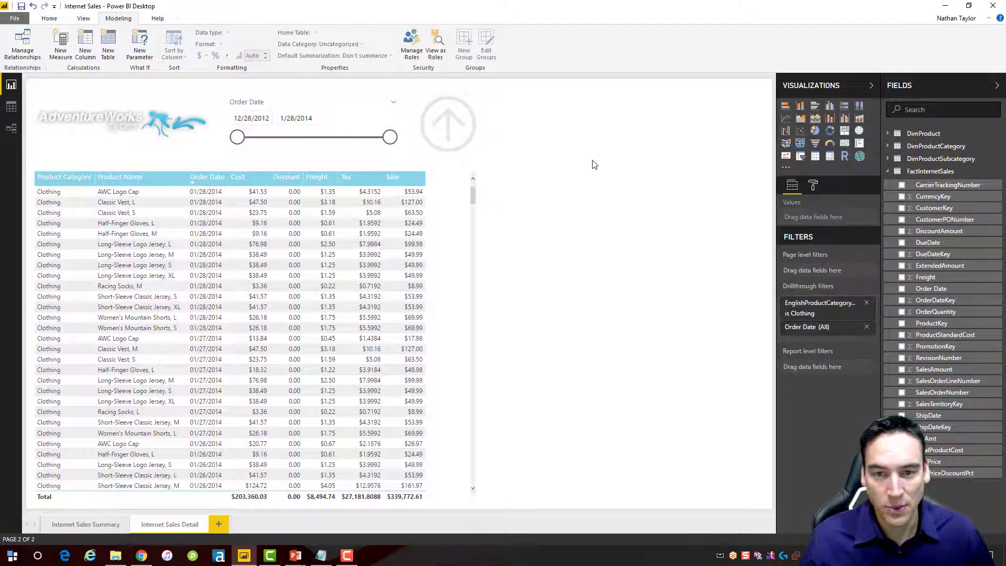
# Turn on the link for the AdventureWorks logo image with the type Back
pyautogui.click(439, 94)
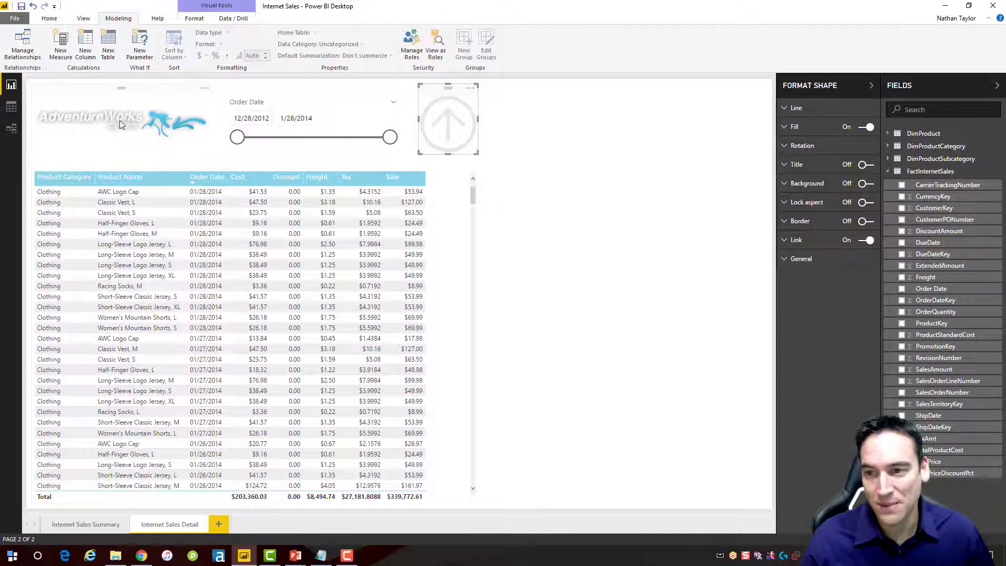
pyautogui.click(167, 93)
pyautogui.click(785, 204)
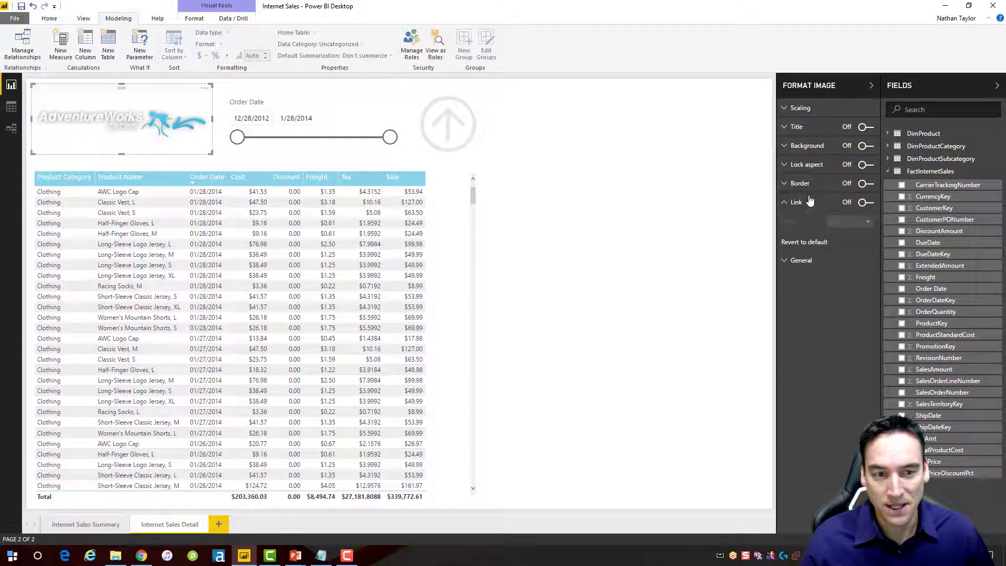
pyautogui.click(865, 203)
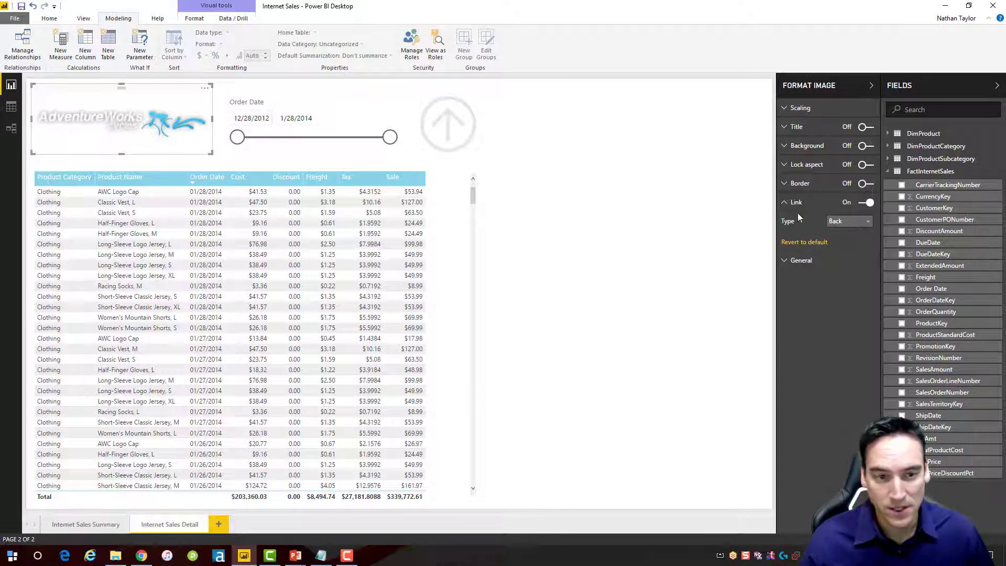
pyautogui.click(628, 163)
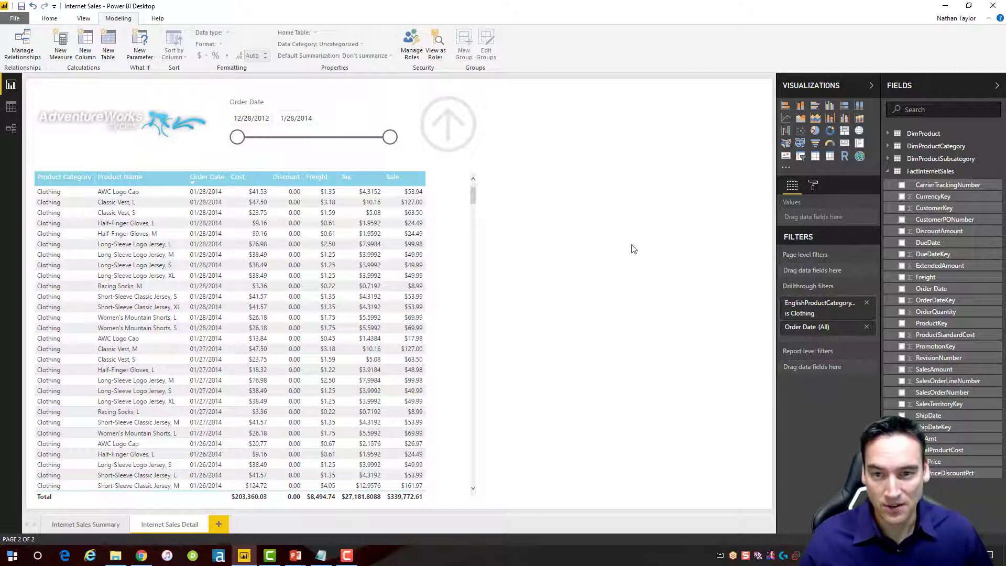
# Delete the back arrow shape and remove the product category and Order Date drillthrough filters from the Internet Sales Detail page
pyautogui.click(462, 100)
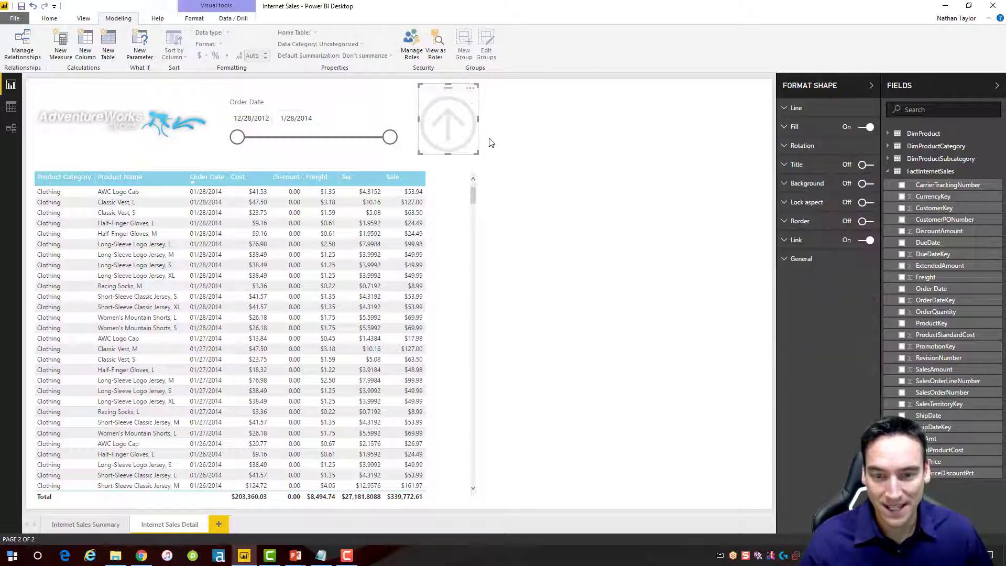
pyautogui.press('Delete')
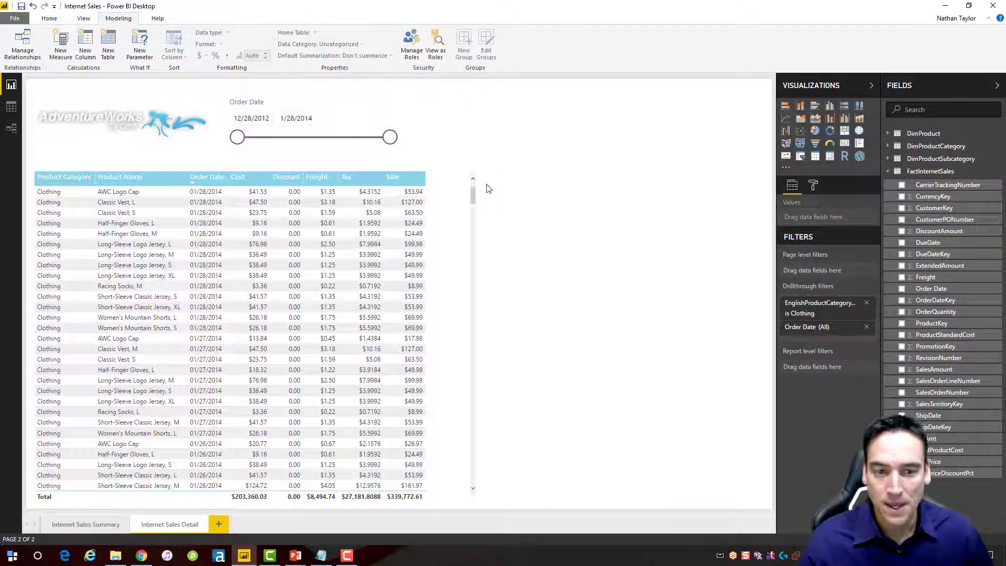
pyautogui.click(867, 304)
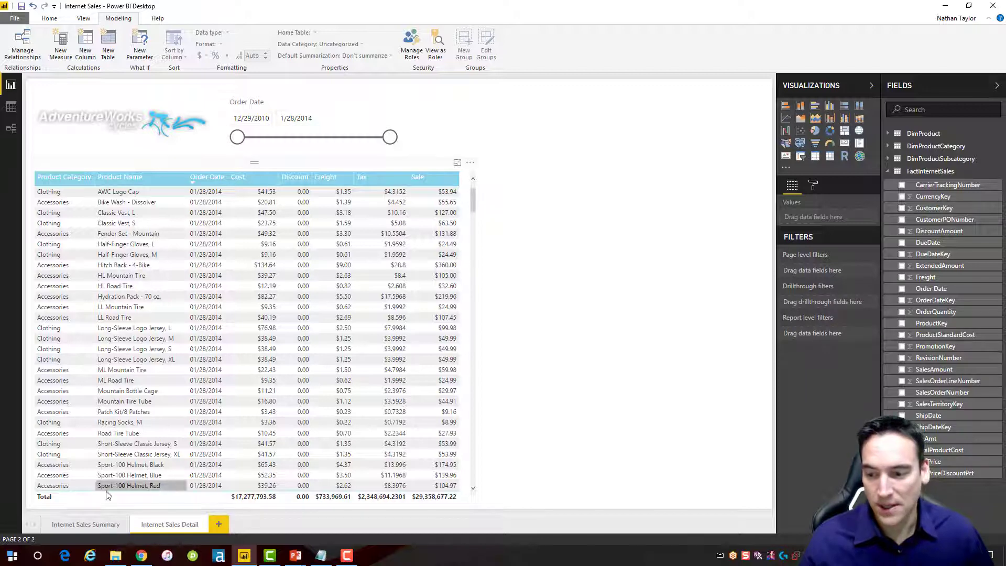
# Check on the Internet Sales Summary page whether the June Clothing column offers a drillthrough
pyautogui.click(72, 525)
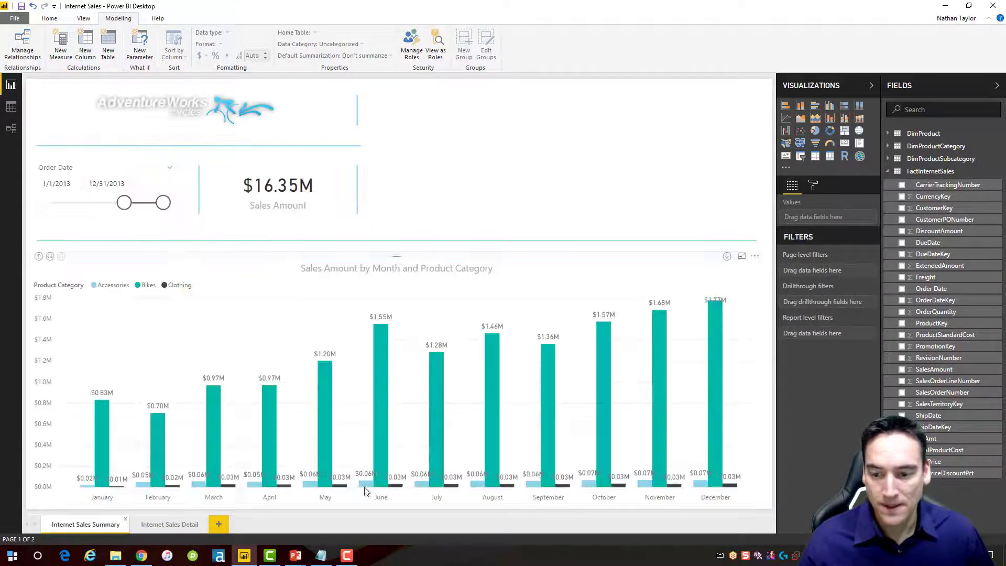
pyautogui.rightClick(397, 490)
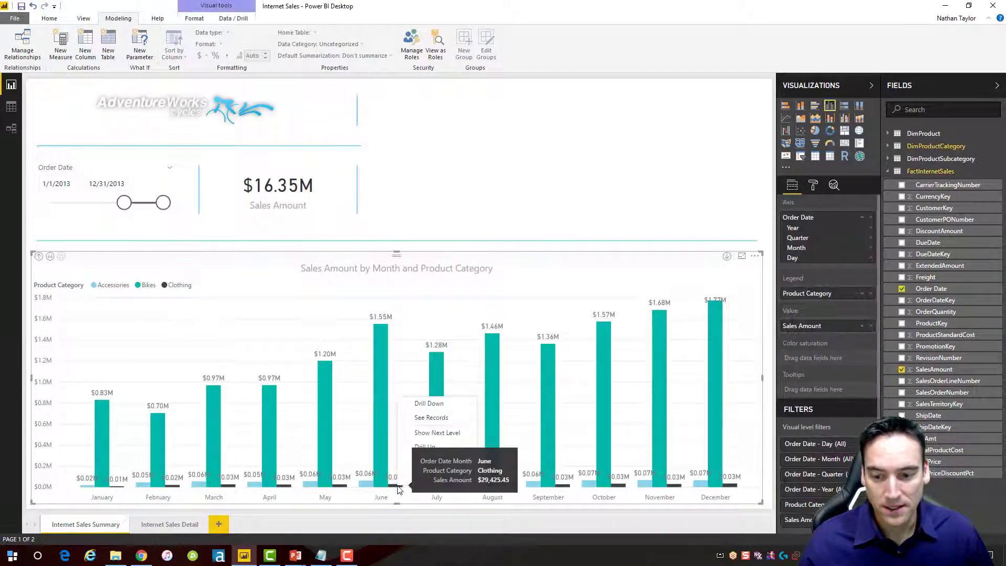
pyautogui.moveTo(425, 477)
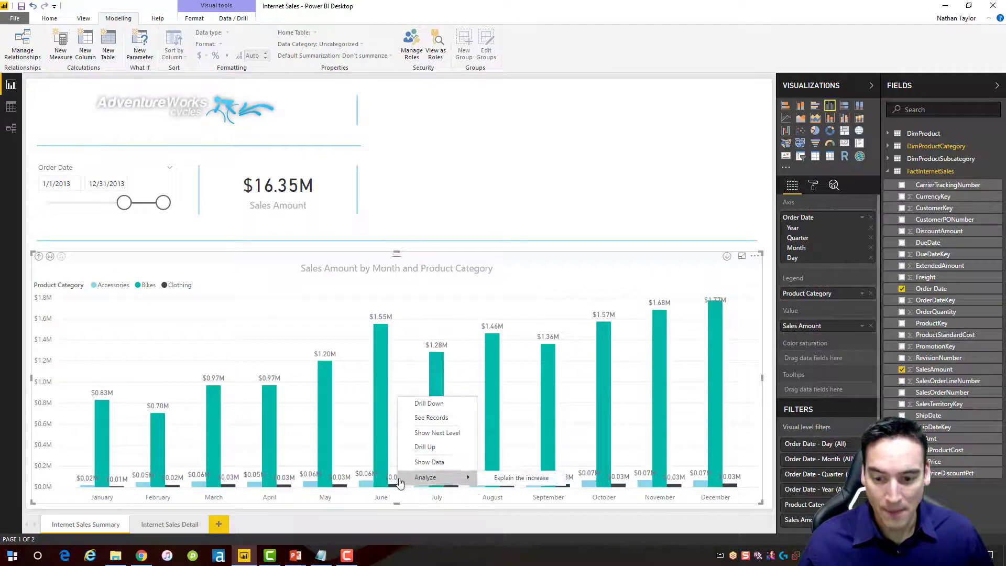
pyautogui.click(519, 165)
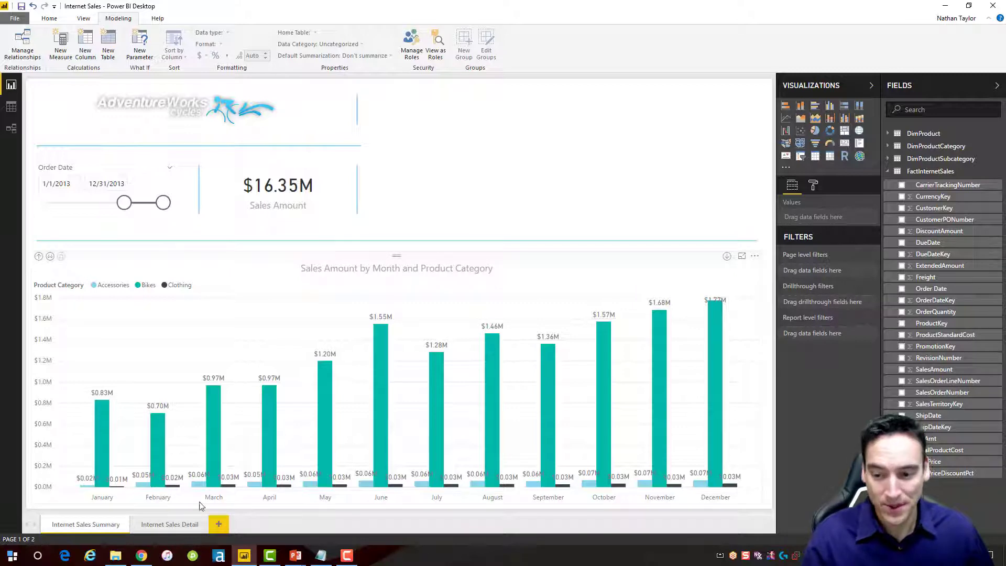
# Add the English product category field and Order Date as drillthrough filters on the Internet Sales Detail page
pyautogui.click(184, 524)
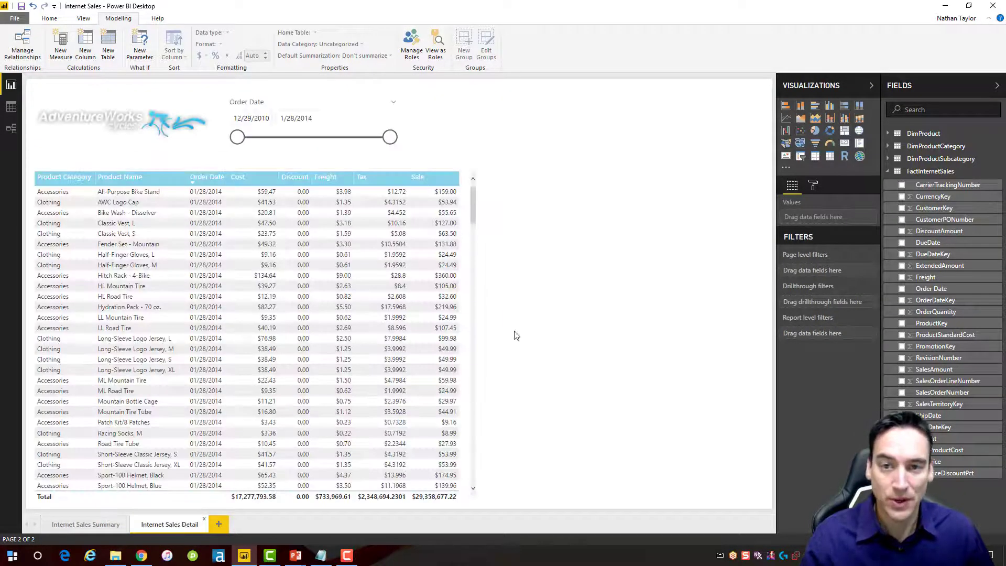
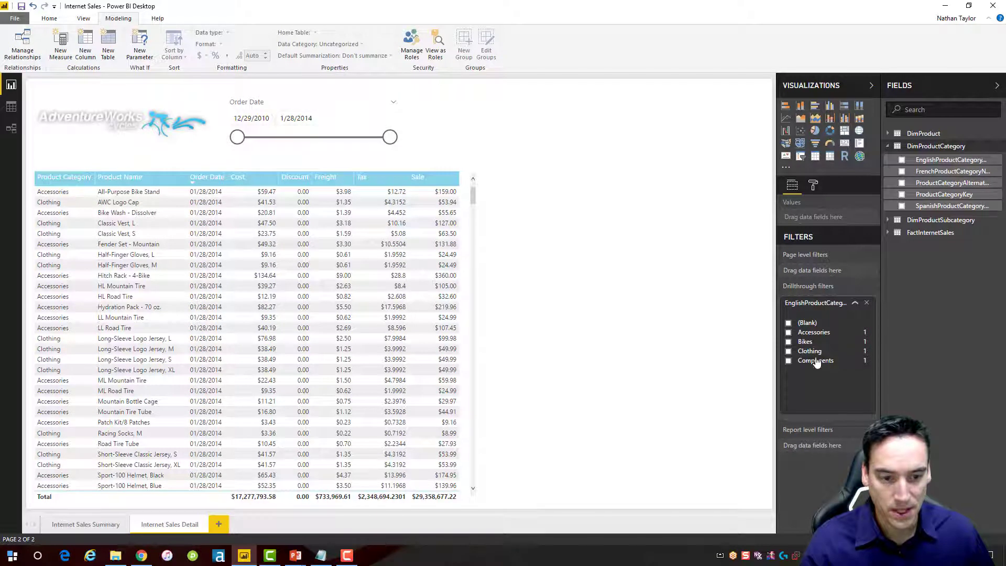
pyautogui.click(854, 303)
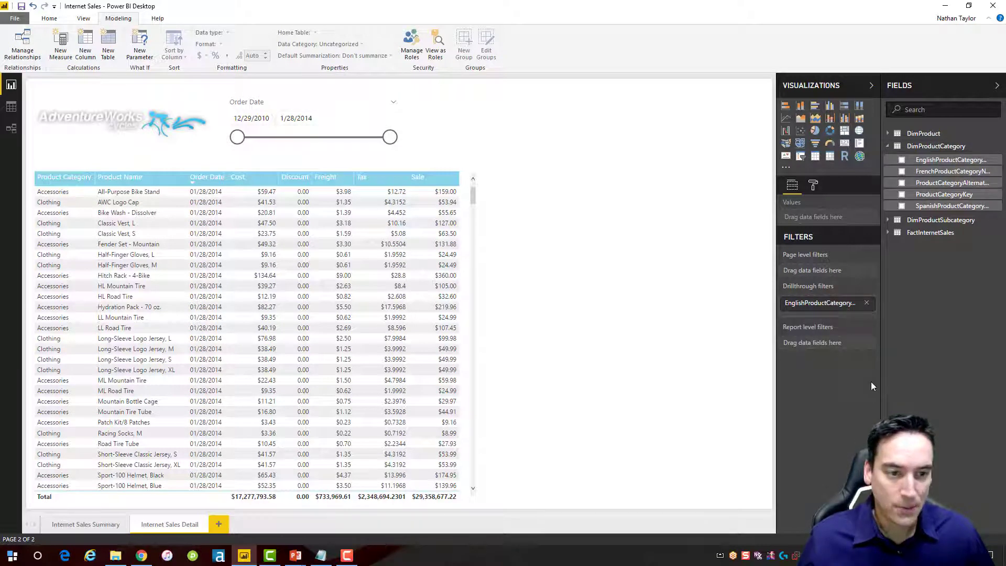
pyautogui.click(888, 147)
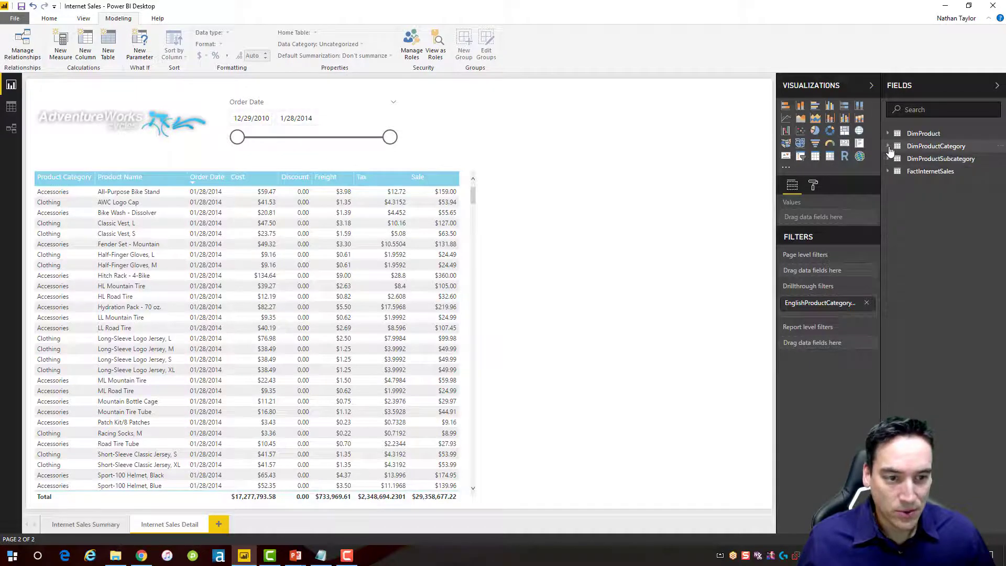
pyautogui.click(888, 147)
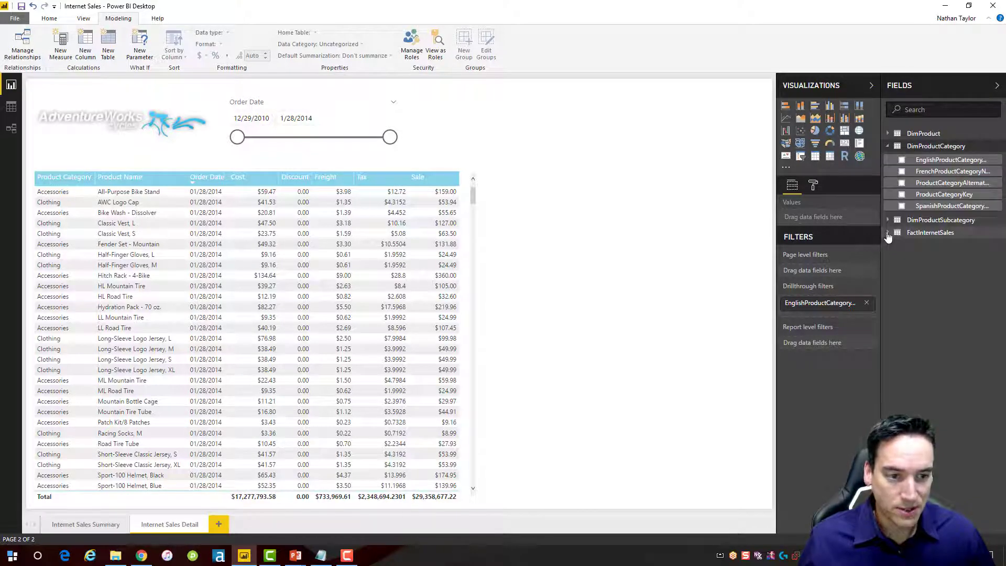
pyautogui.click(889, 234)
pyautogui.moveTo(943, 357); pyautogui.dragTo(828, 313)
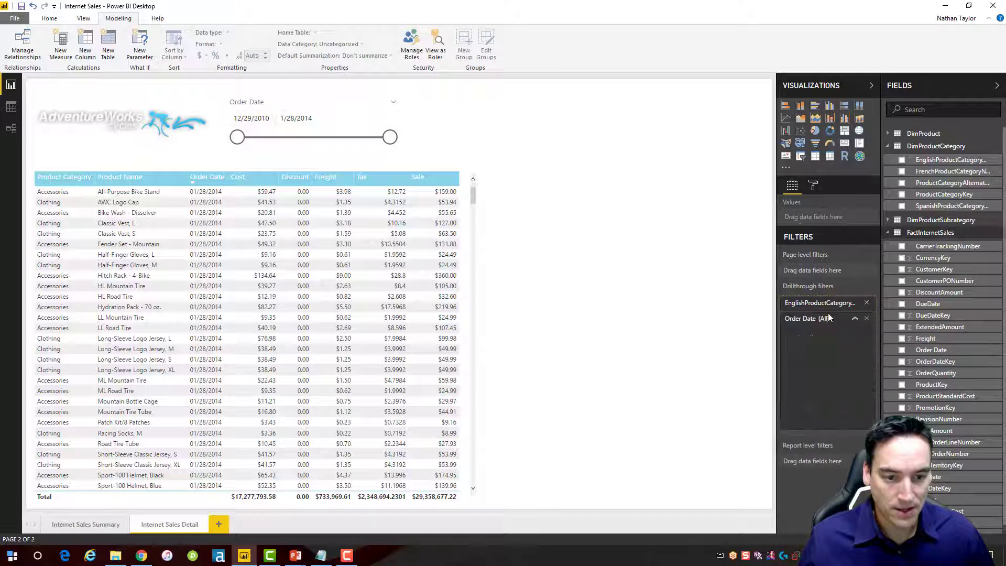
pyautogui.click(855, 318)
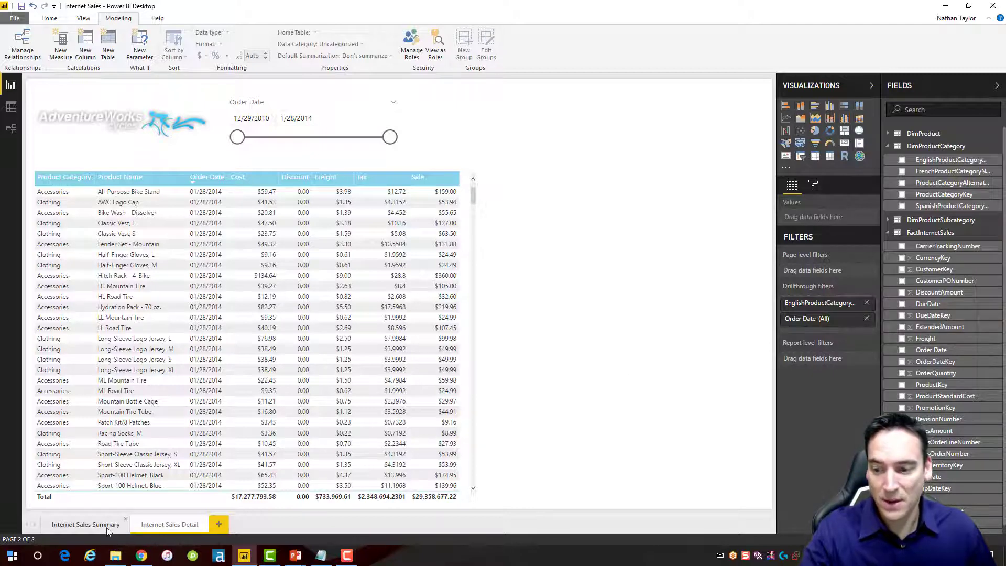
# Inspect the fields of the Sales Amount by Month and Product Category chart and the drillthrough options of its June Clothing column
pyautogui.click(86, 525)
pyautogui.click(453, 270)
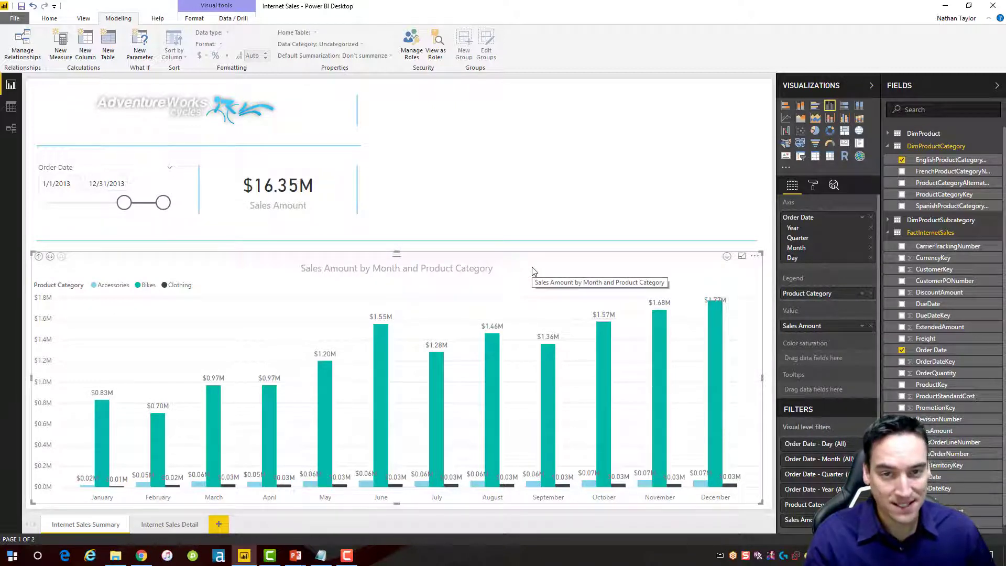
pyautogui.moveTo(753, 234)
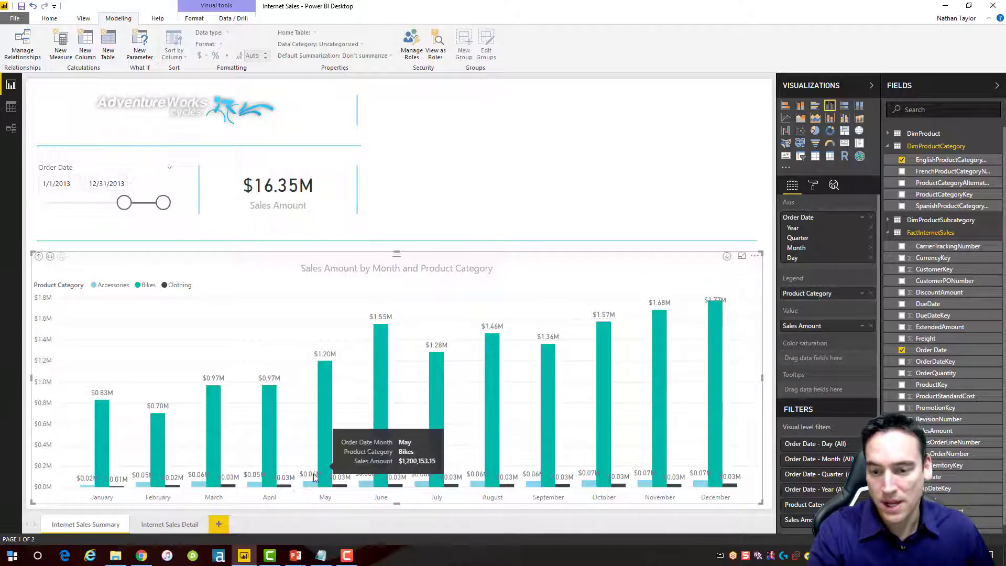
pyautogui.click(535, 207)
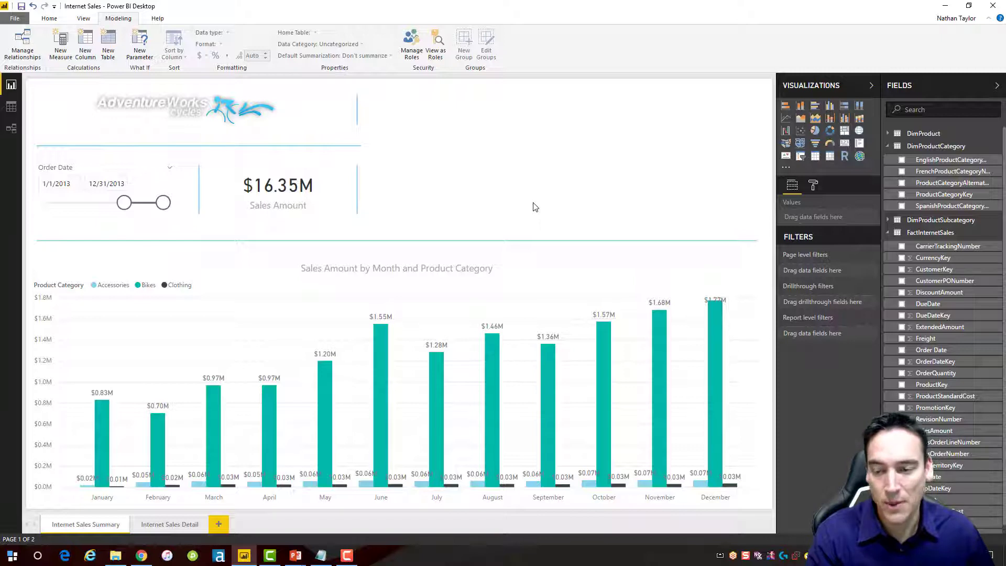
pyautogui.rightClick(395, 486)
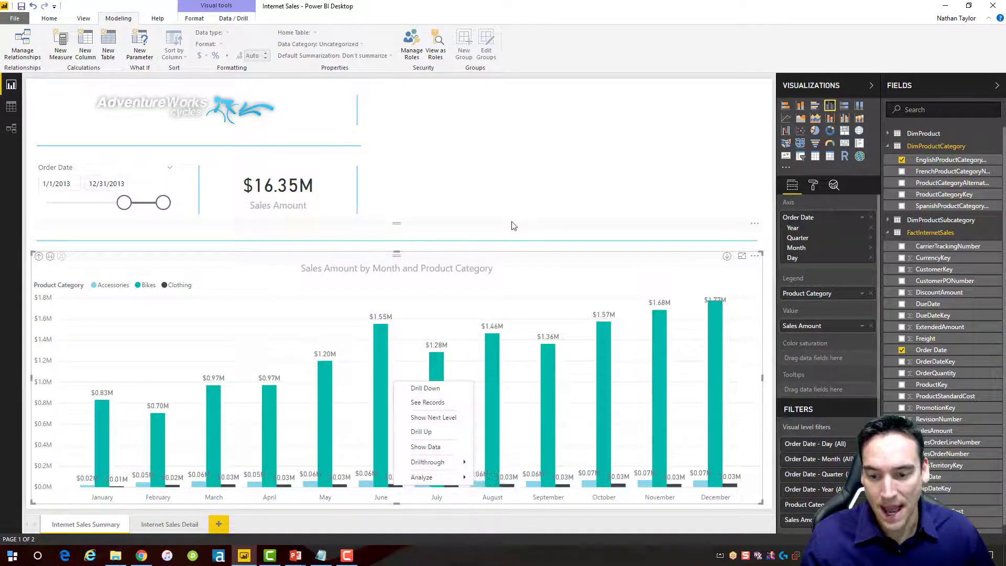
pyautogui.moveTo(446, 465)
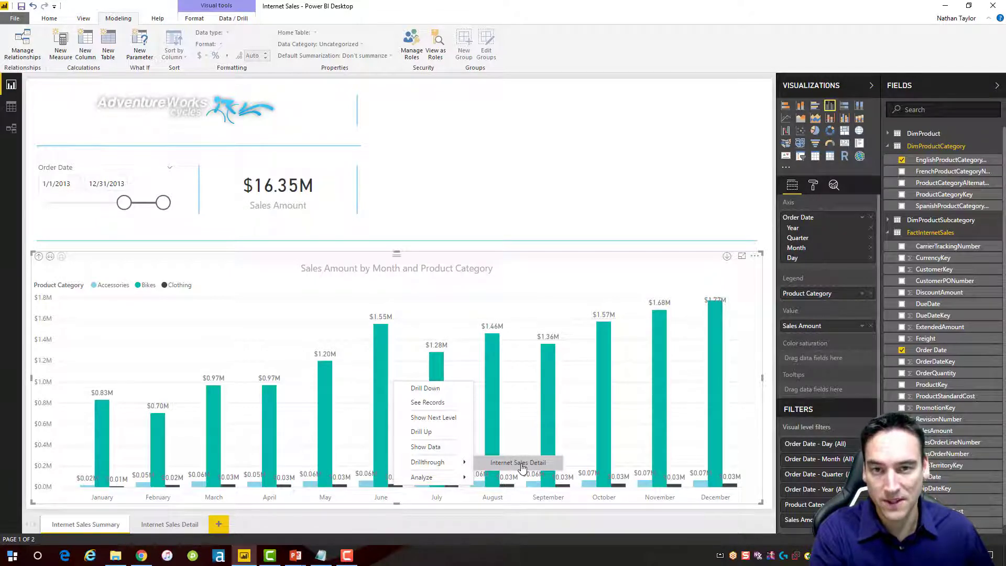
pyautogui.click(595, 213)
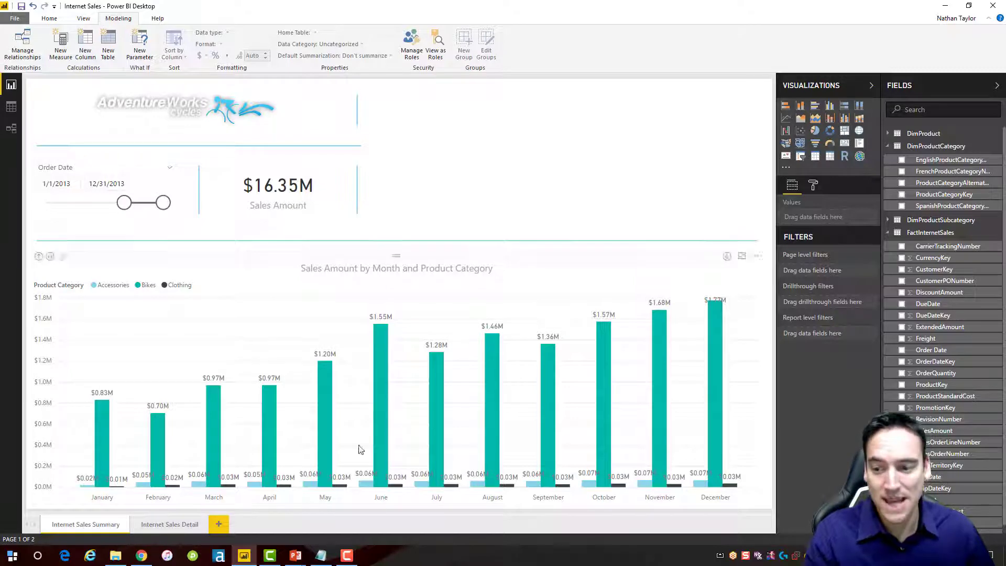
# Duplicate the Internet Sales Detail page and open the copy from the Internet Sales Summary page
pyautogui.rightClick(185, 525)
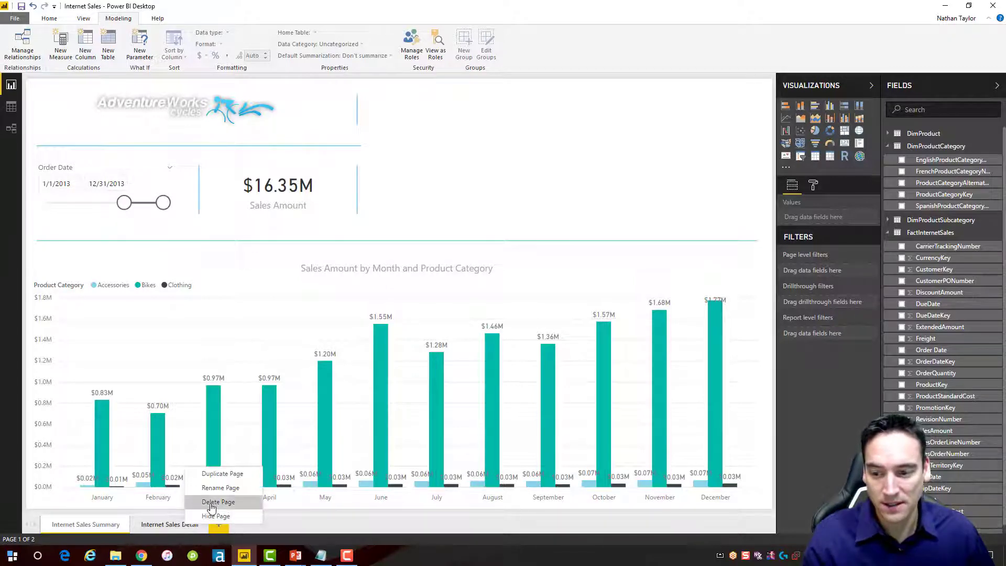
pyautogui.click(221, 474)
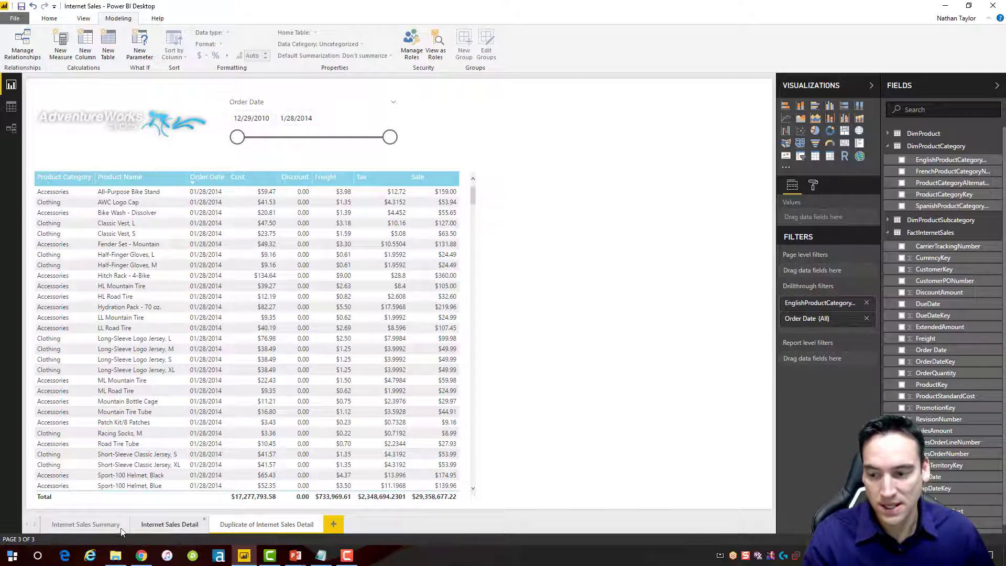
pyautogui.click(101, 528)
pyautogui.click(301, 526)
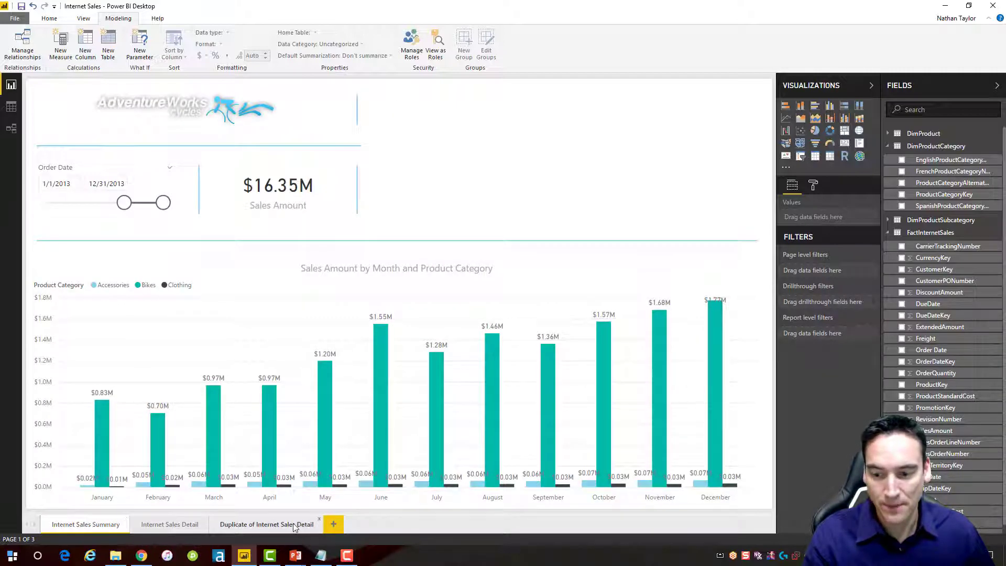
# Review the drillthrough targets of the June Clothing column on the Internet Sales Summary page and delete the Duplicate of Internet Sales Detail page
pyautogui.click(86, 524)
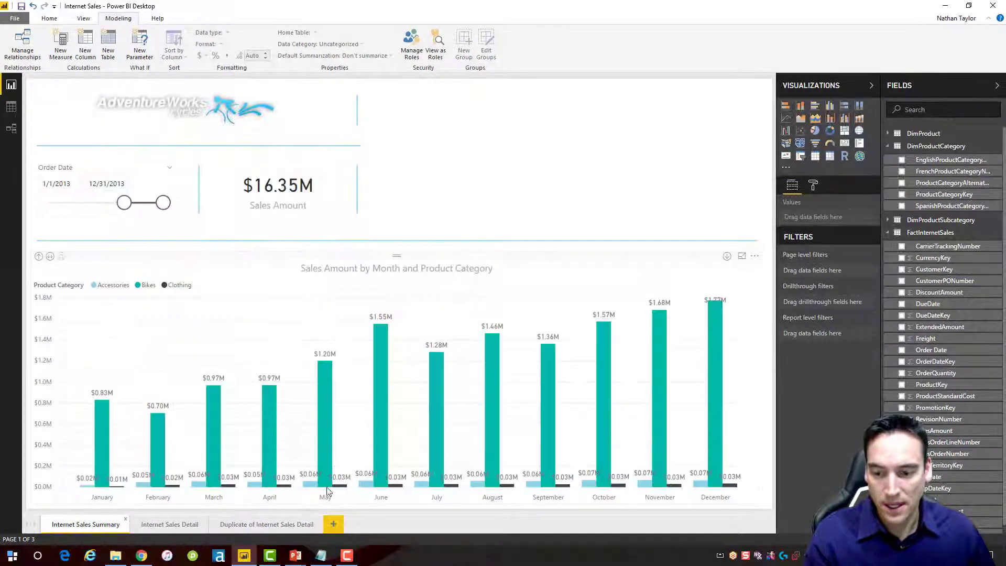
pyautogui.rightClick(398, 488)
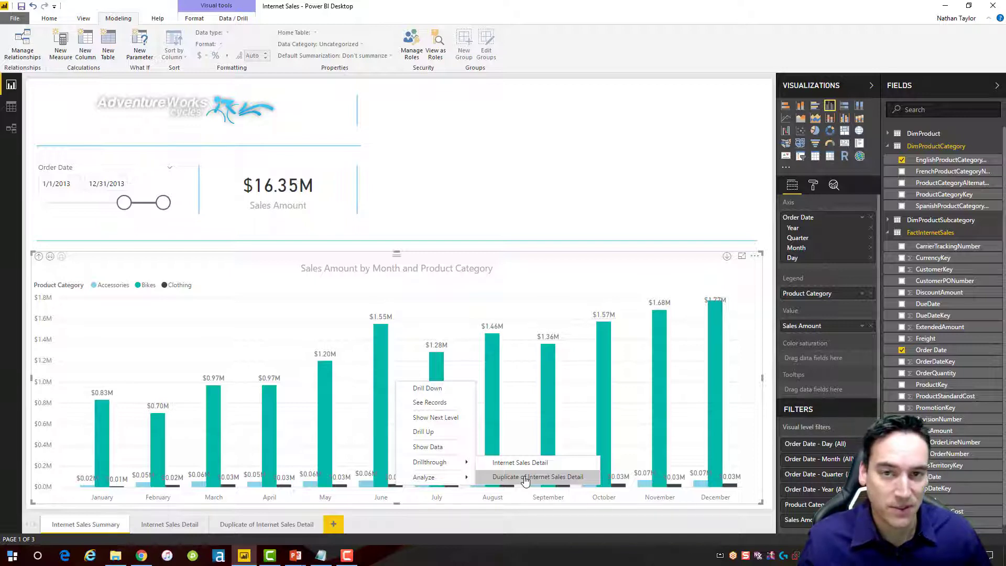
pyautogui.click(574, 154)
pyautogui.click(320, 520)
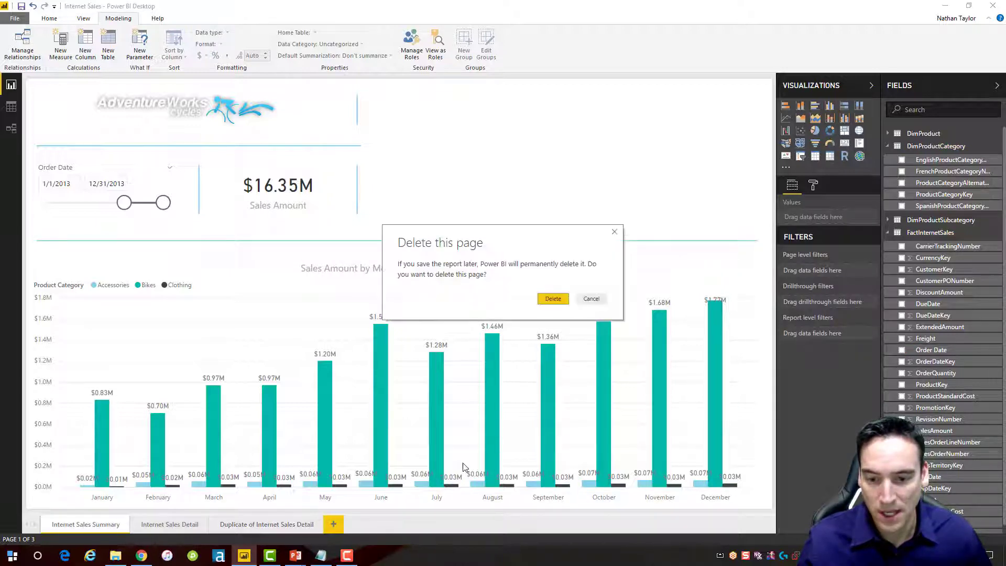
pyautogui.click(557, 303)
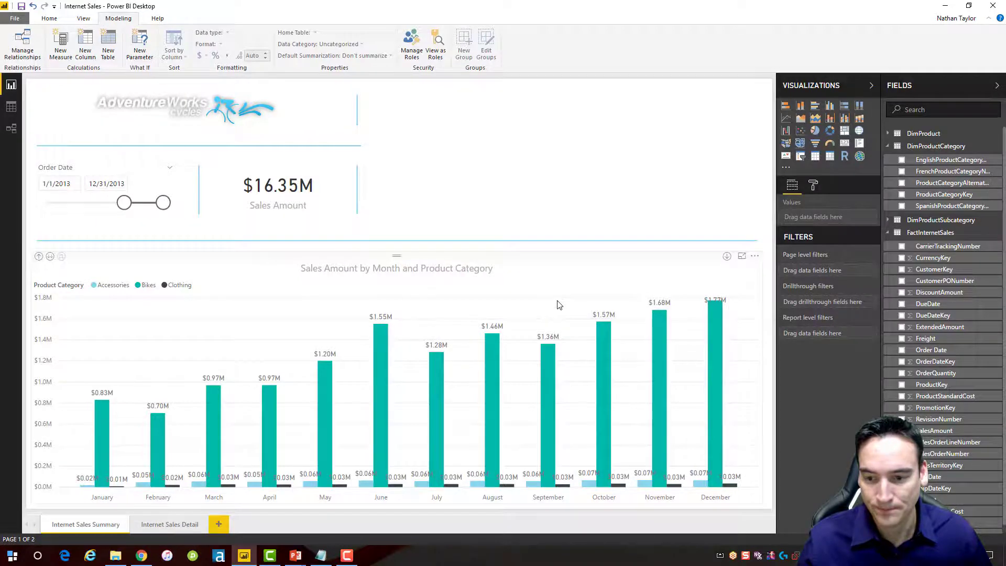
# Check the June Clothing column's drillthrough target and drill through from the June Accessories column to Internet Sales Detail
pyautogui.rightClick(396, 489)
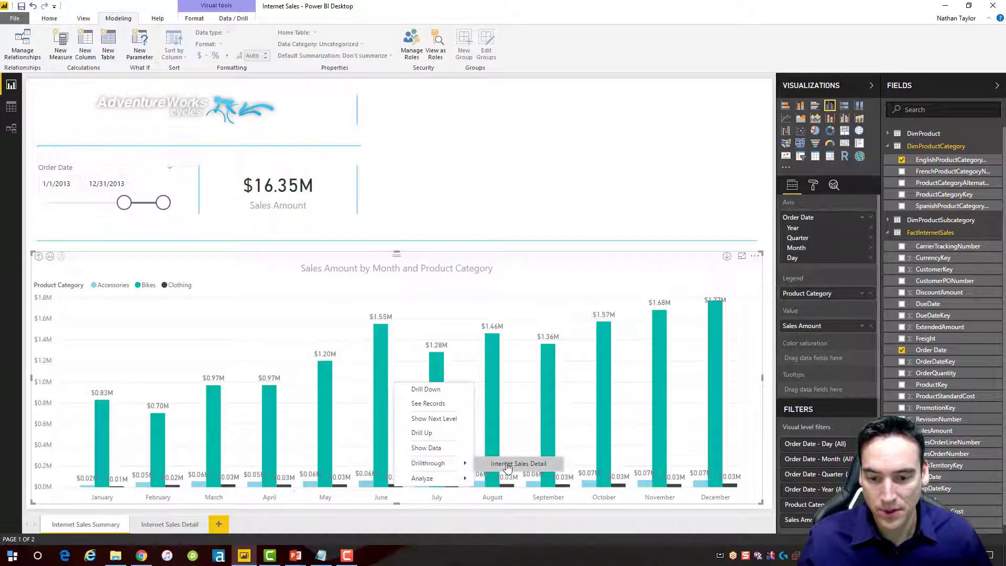
pyautogui.rightClick(366, 484)
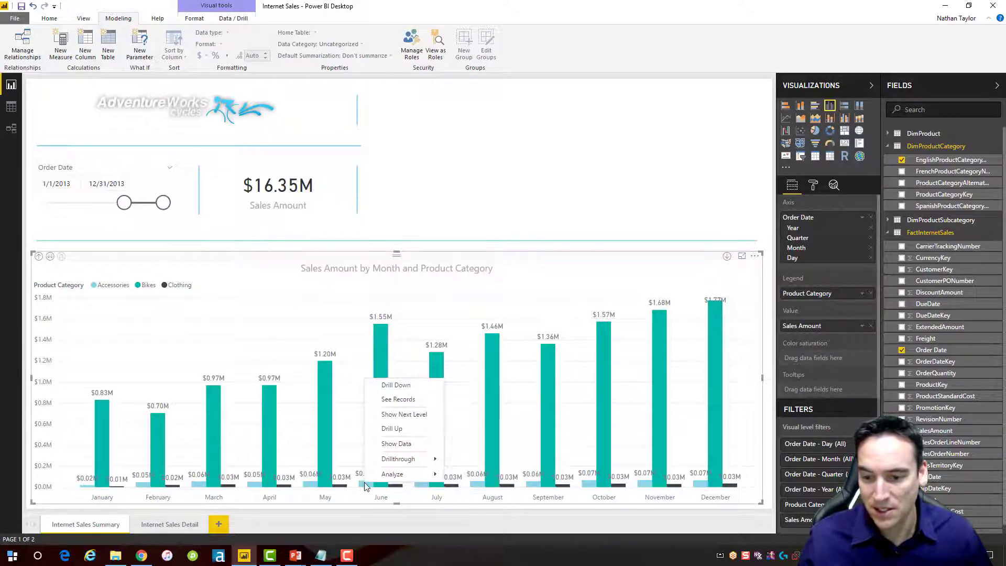
pyautogui.moveTo(419, 459)
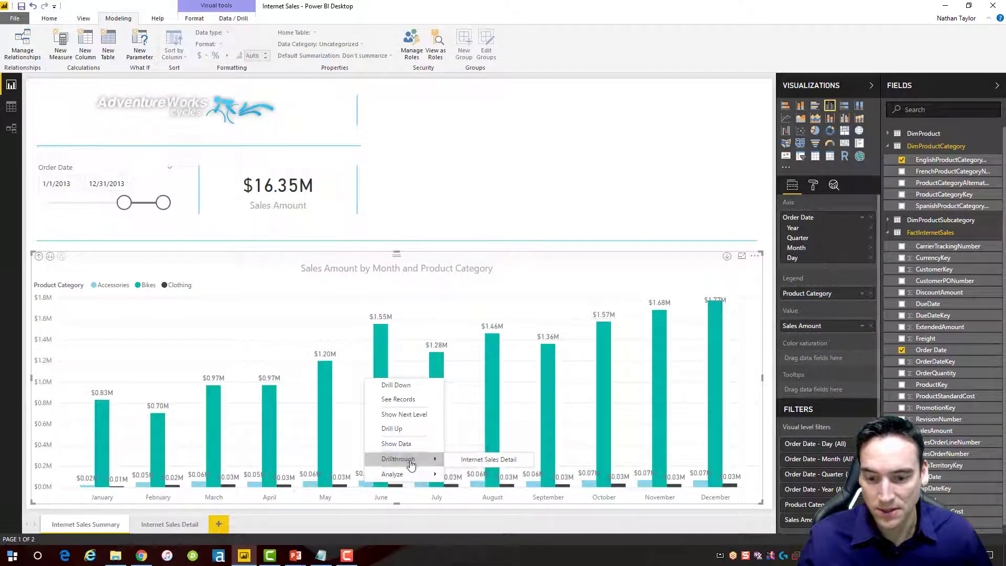
pyautogui.click(479, 462)
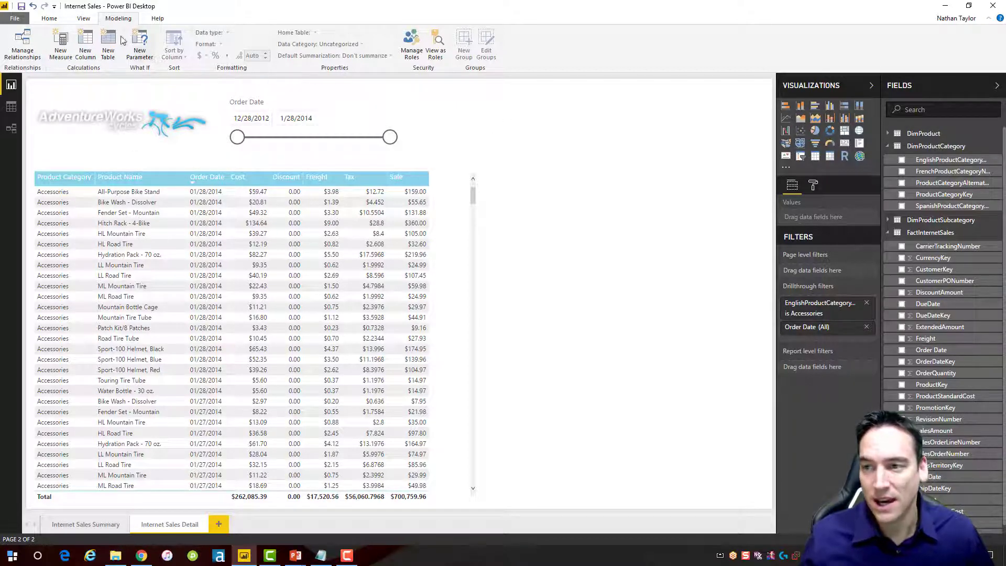
# Insert the Drill Up.png image on the Internet Sales Detail page, shrink it and place it beside the Order Date slicer
pyautogui.click(55, 21)
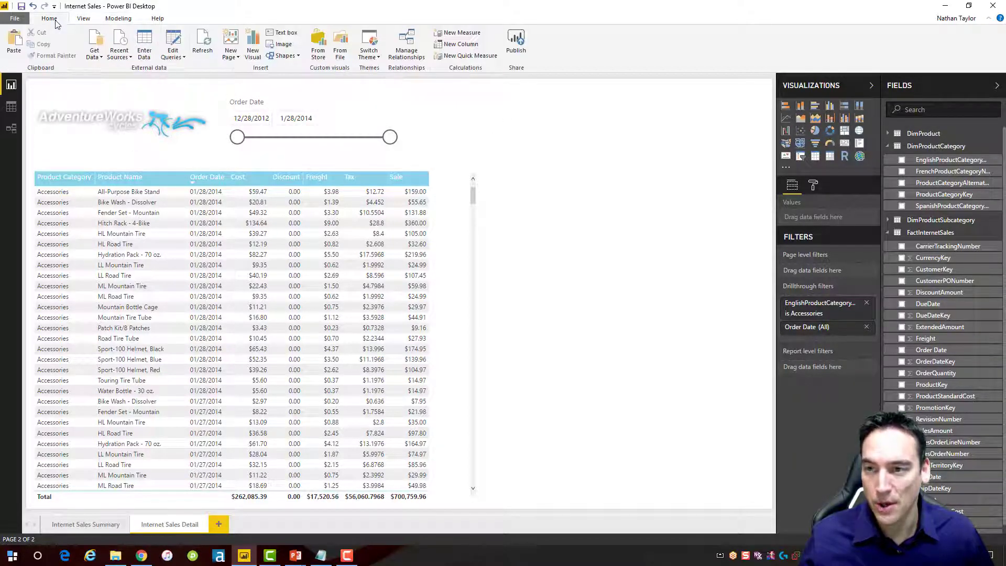
pyautogui.click(283, 44)
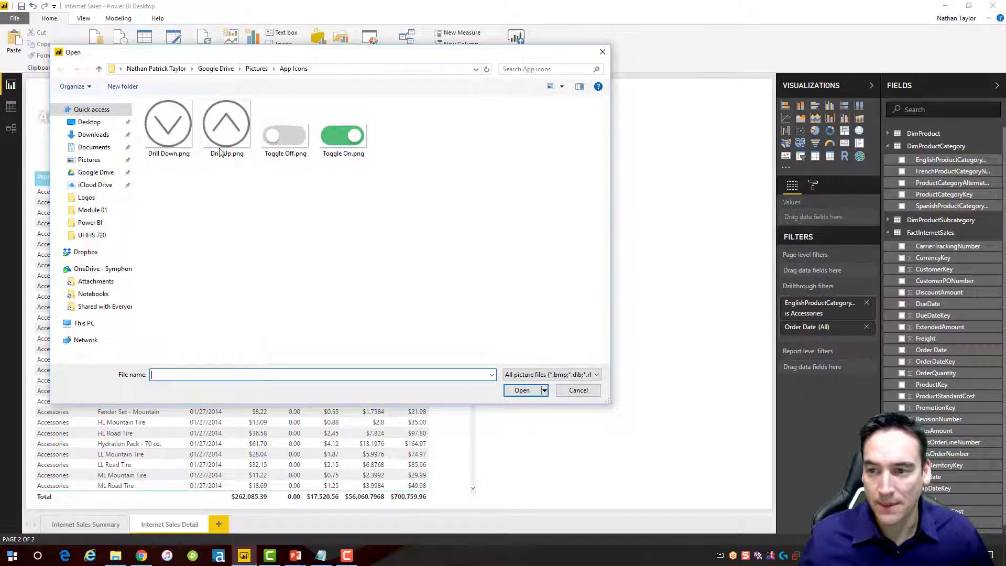
pyautogui.click(220, 152)
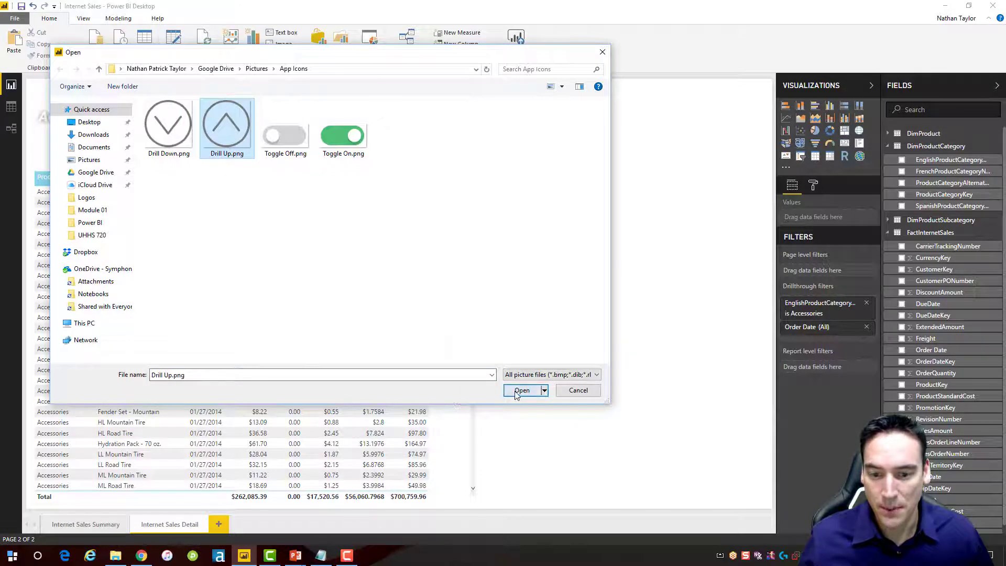
pyautogui.click(521, 391)
pyautogui.moveTo(645, 262); pyautogui.dragTo(557, 158)
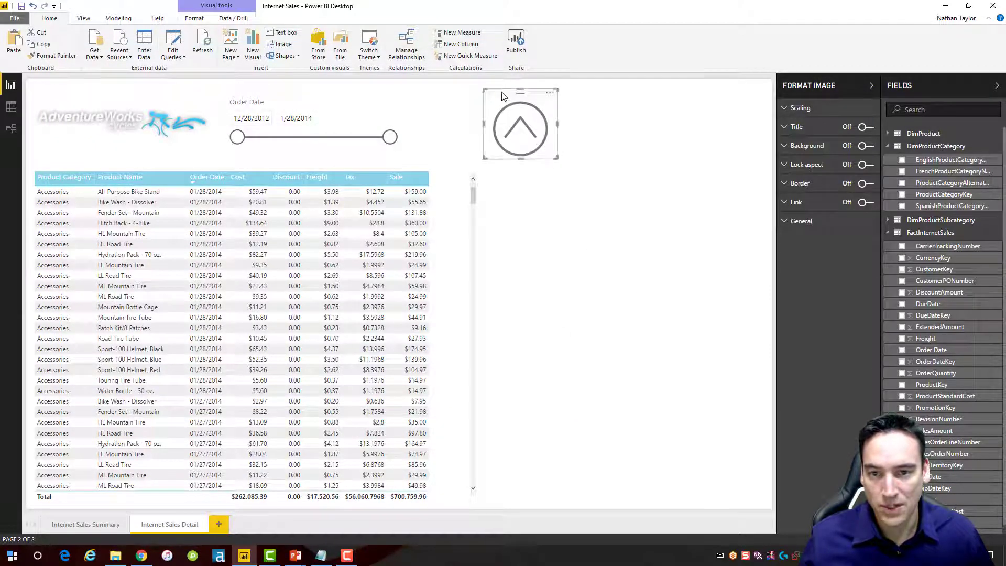
pyautogui.moveTo(501, 96); pyautogui.dragTo(425, 92)
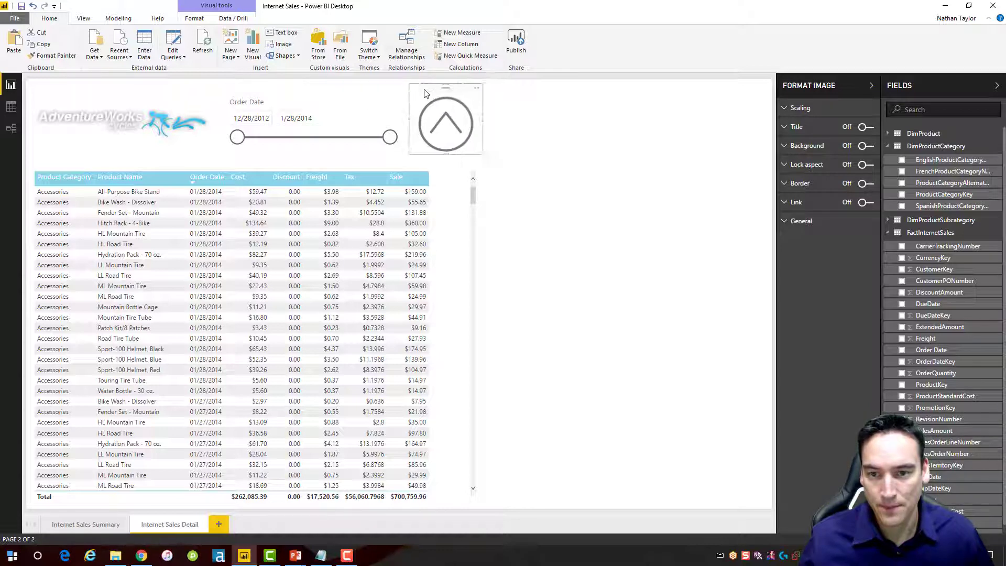
# Enable the link on the Drill Up image with the type Back and deselect the image
pyautogui.click(793, 206)
pyautogui.click(866, 202)
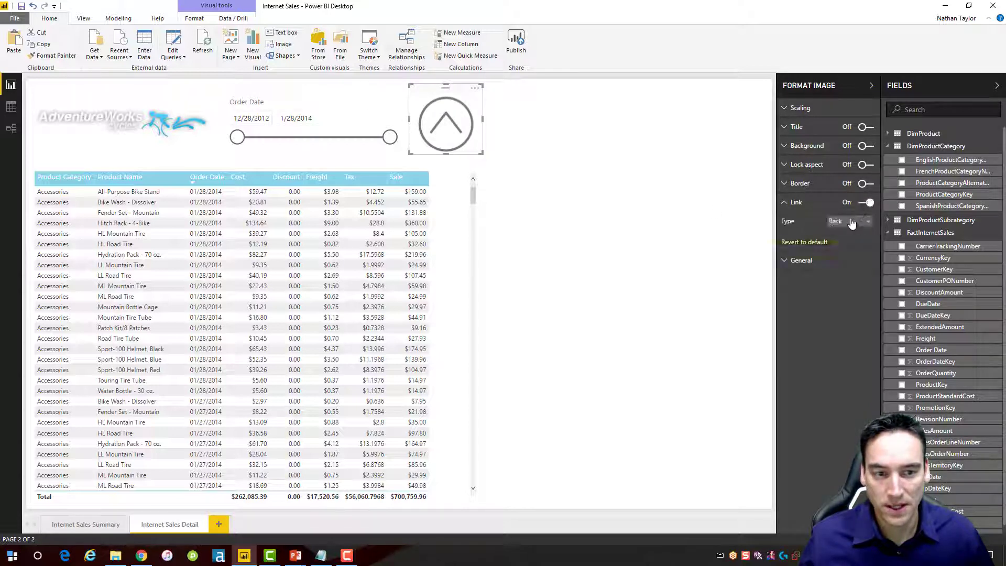
pyautogui.click(647, 205)
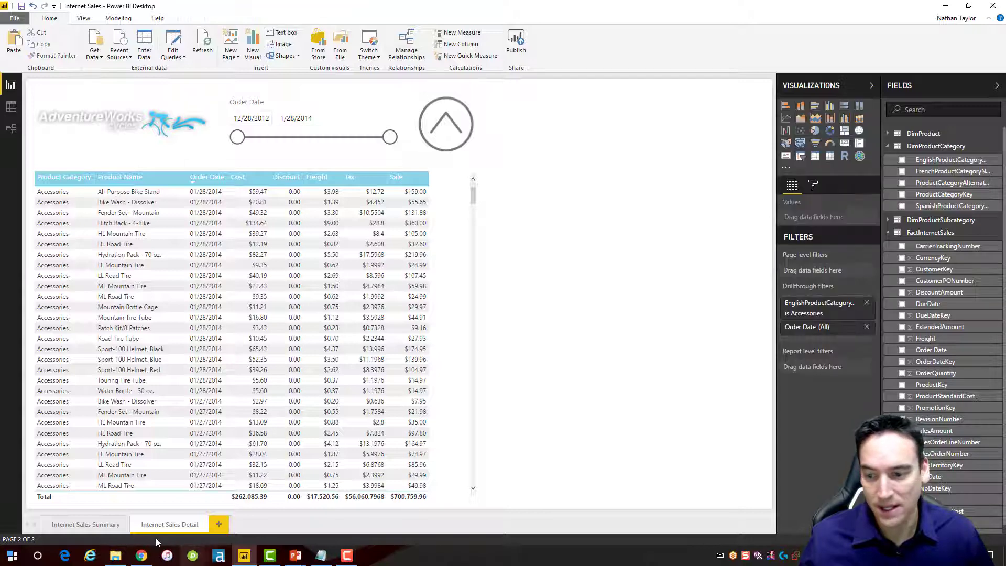
# Test the back link by drilling through from the June Accessories column to Internet Sales Detail and returning with the arrow image
pyautogui.click(98, 527)
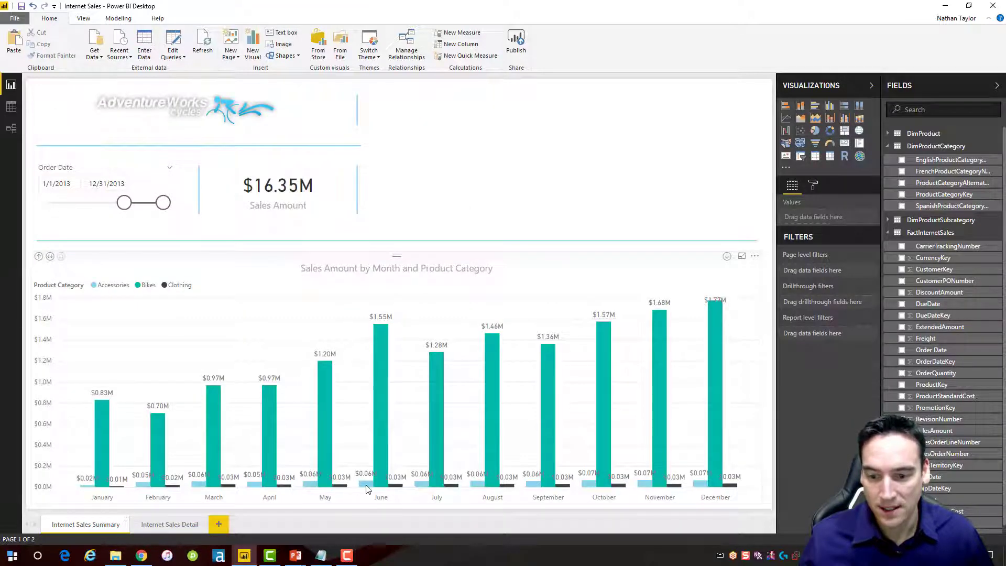
pyautogui.rightClick(367, 485)
pyautogui.moveTo(414, 461)
pyautogui.click(490, 461)
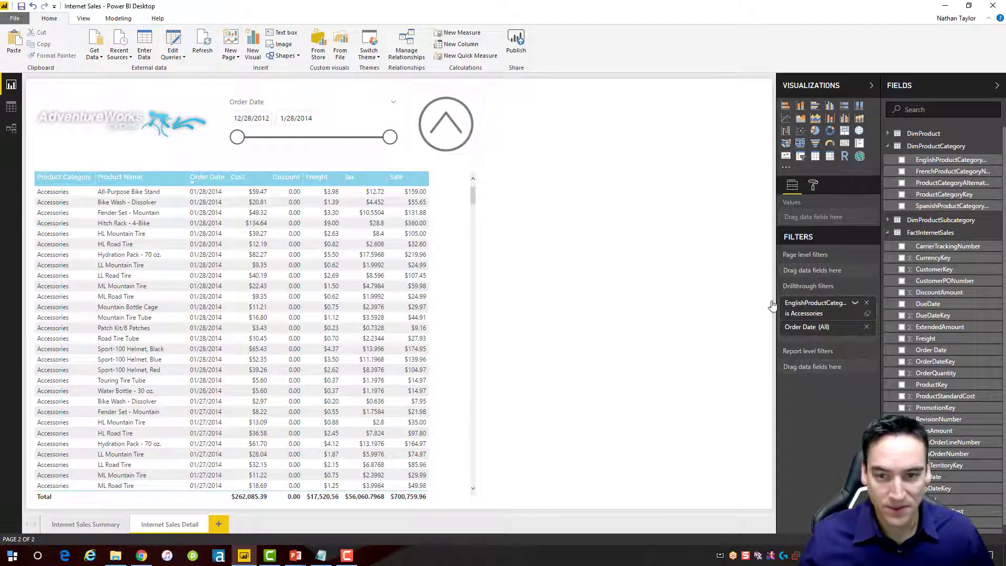
pyautogui.keyDown('ctrl'); pyautogui.click(449, 129); pyautogui.keyUp('ctrl')
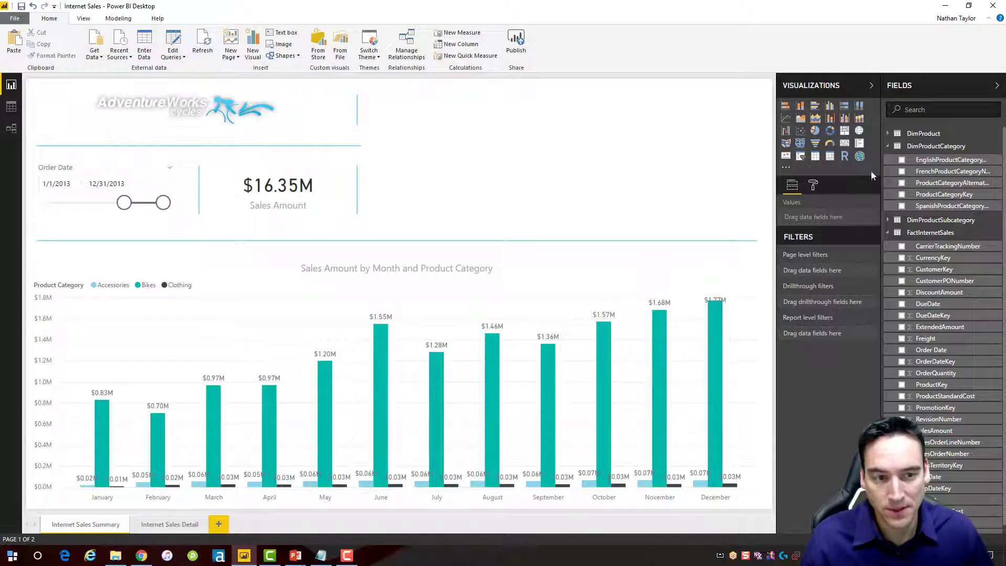
# Collapse the DimProductCategory table and add a calculated column named OrderDateMonthYear to the FactInternetSales table
pyautogui.click(888, 147)
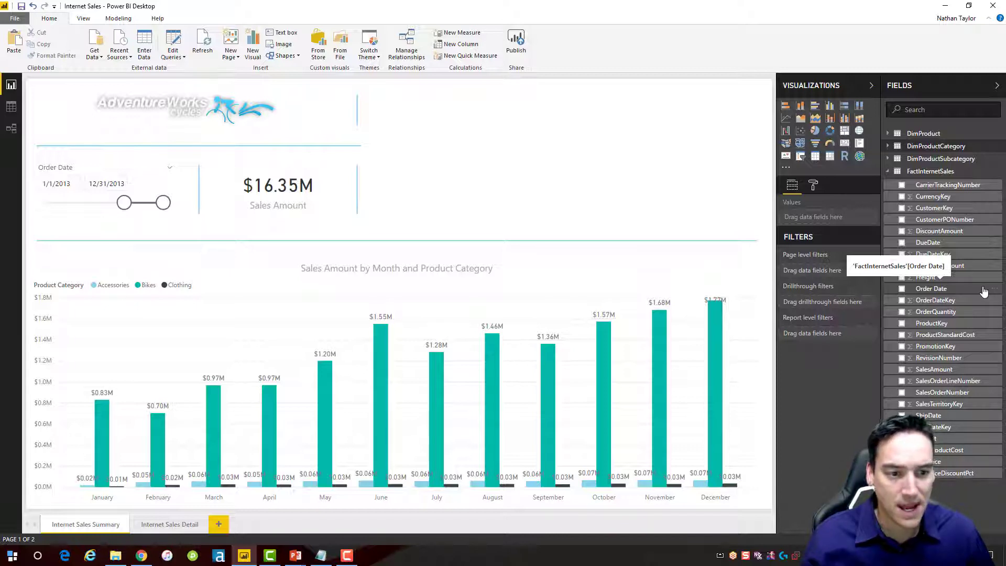
pyautogui.click(995, 171)
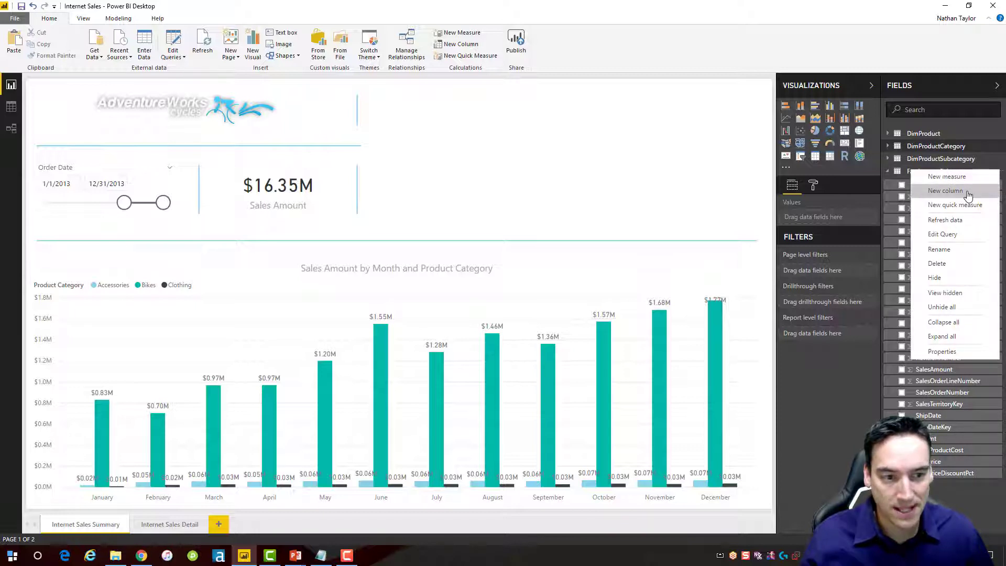
pyautogui.click(968, 190)
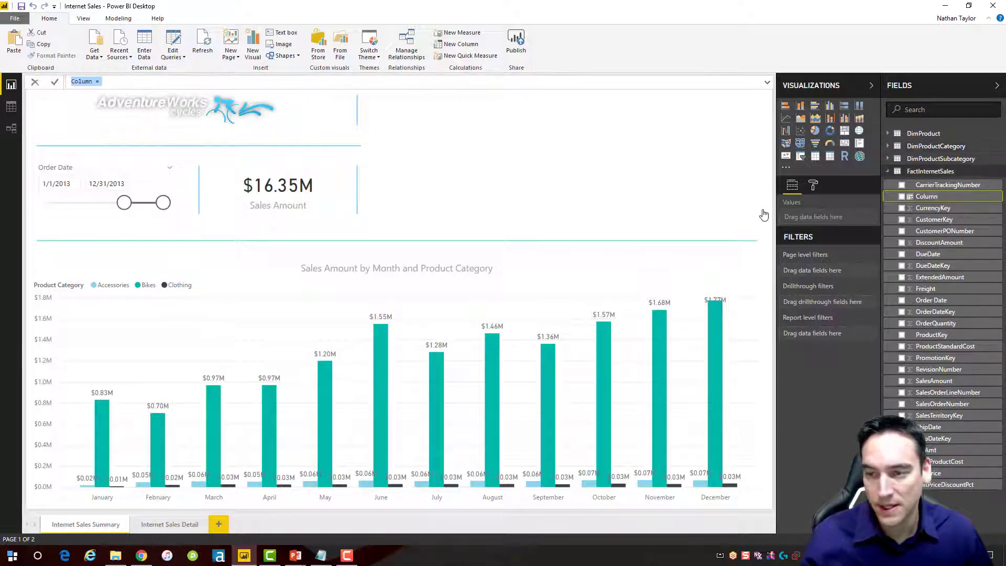
pyautogui.press('Home')
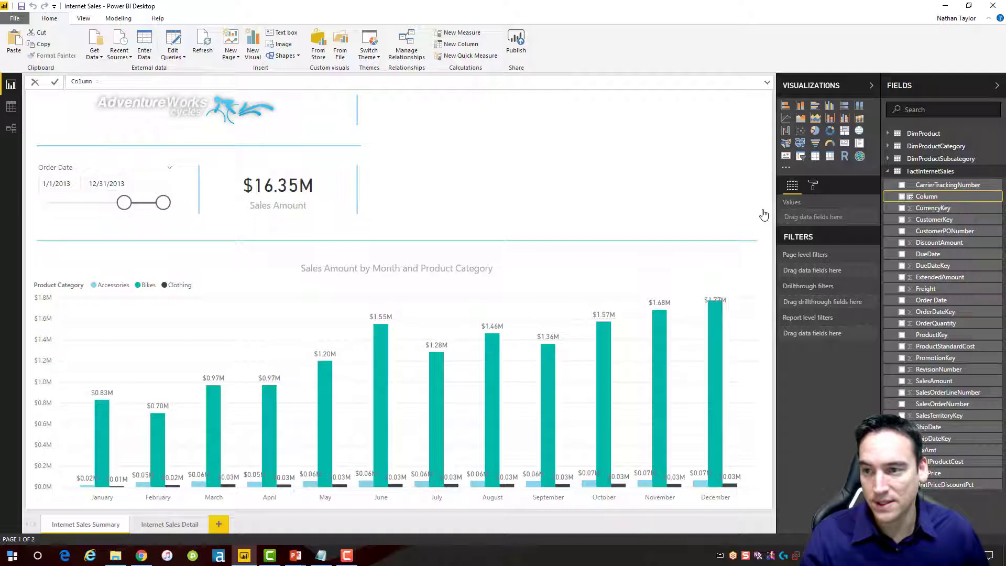
pyautogui.hotkey('ctrl', 'a')
pyautogui.write('Ord')
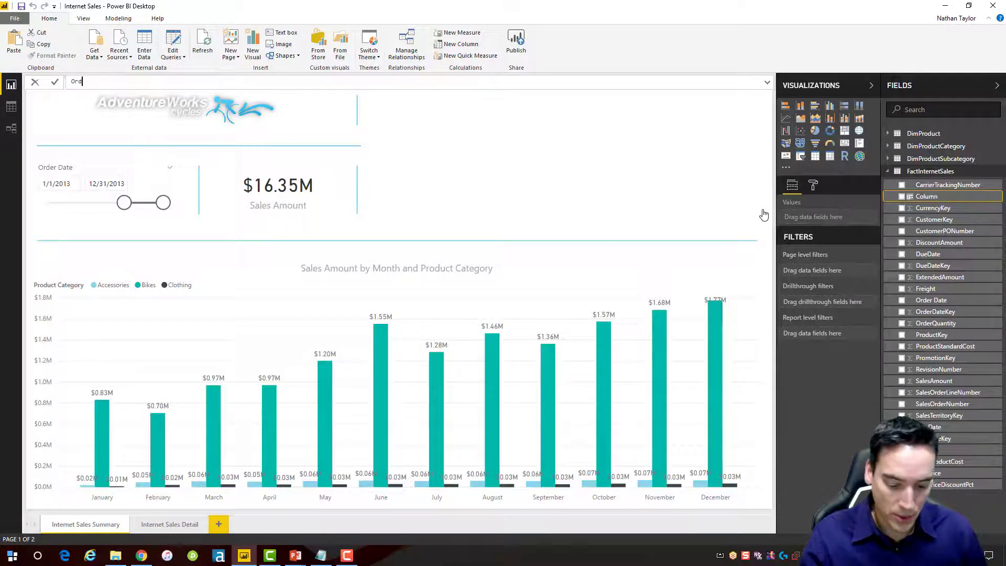
pyautogui.write('erDate')
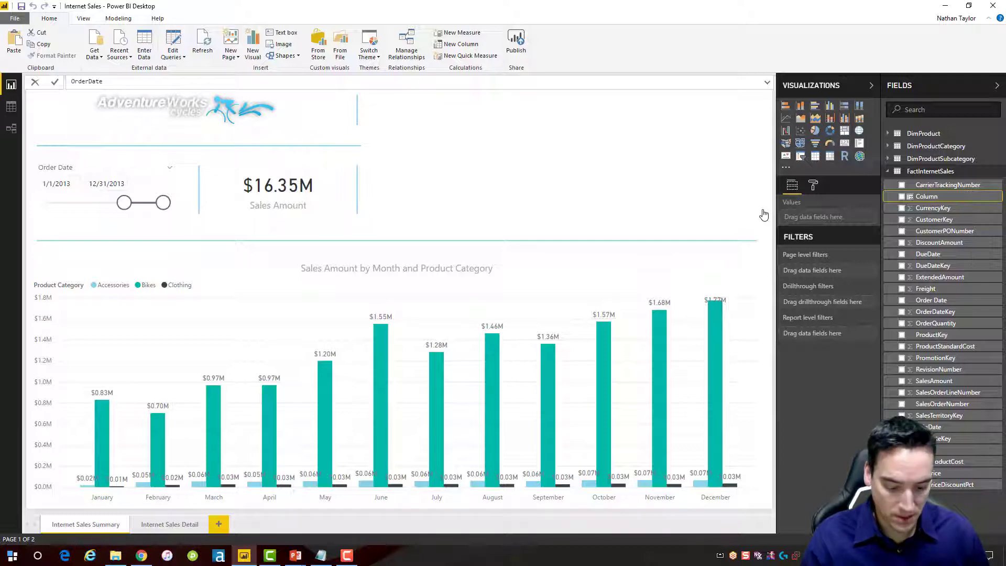
pyautogui.write('Month')
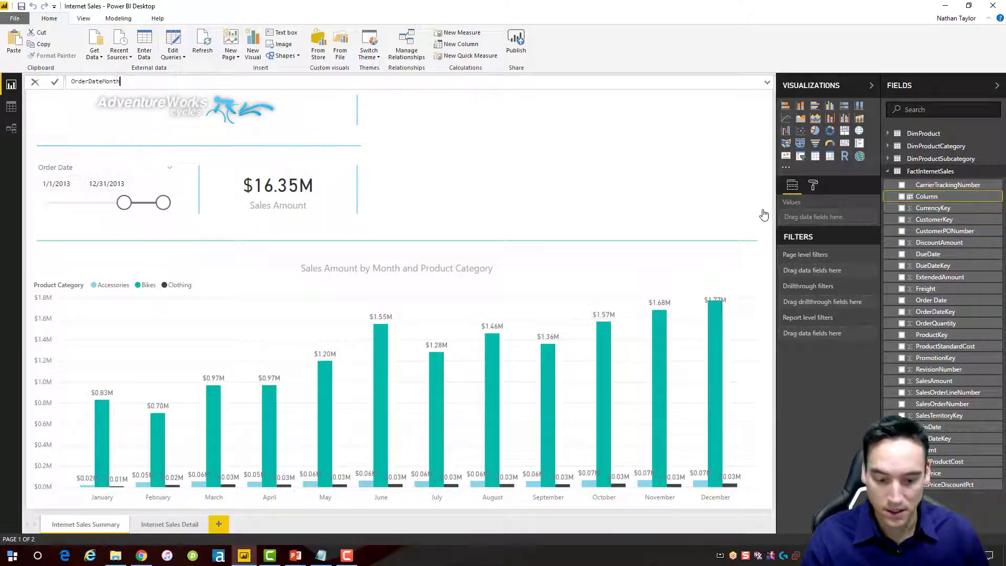
pyautogui.write('Year')
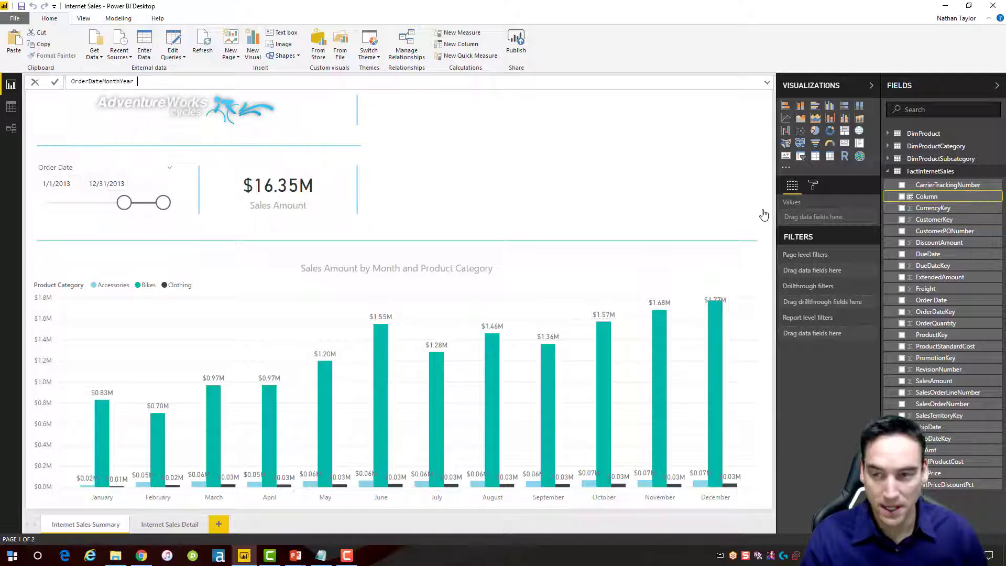
# Define the OrderDateMonthYear column as ENDOFMONTH(FactInternetSales[Order Date]) and commit the formula
pyautogui.write(' = En')
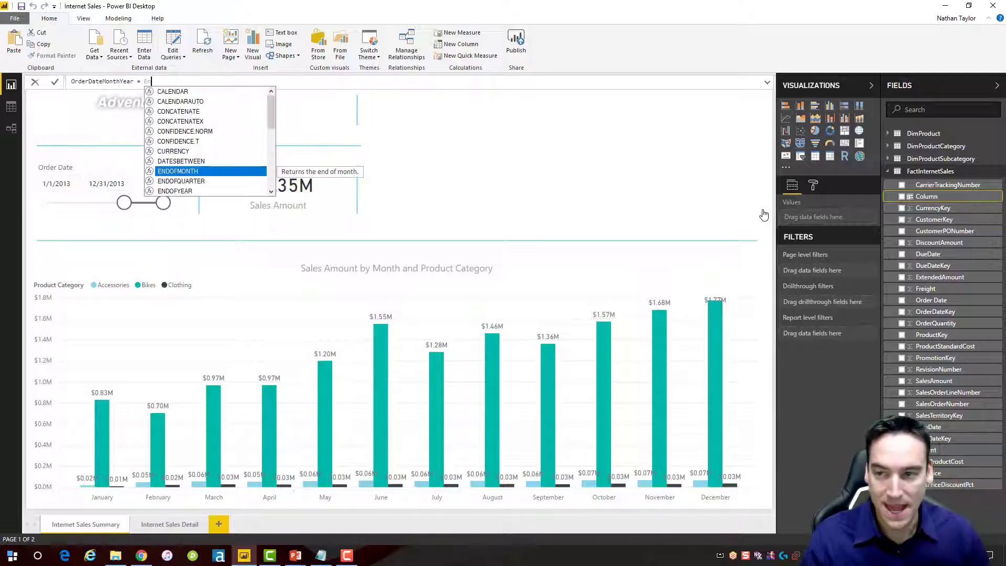
pyautogui.write('d')
pyautogui.press('Tab')
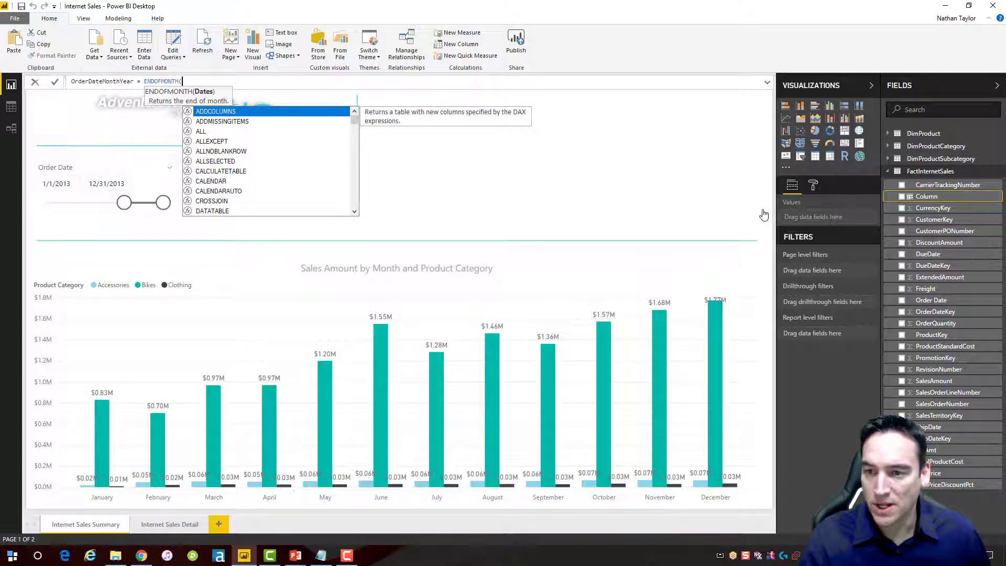
pyautogui.write('order')
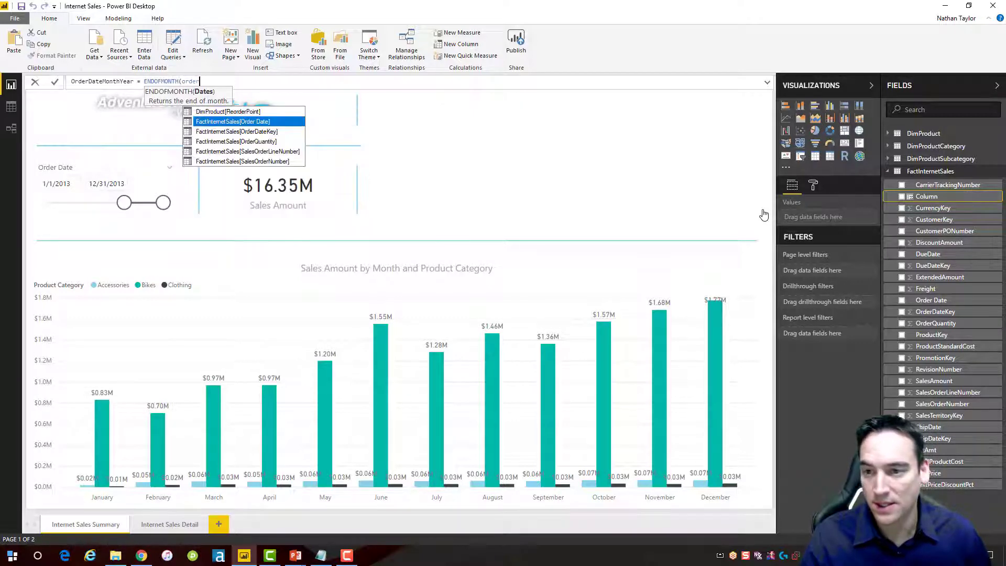
pyautogui.press('Tab')
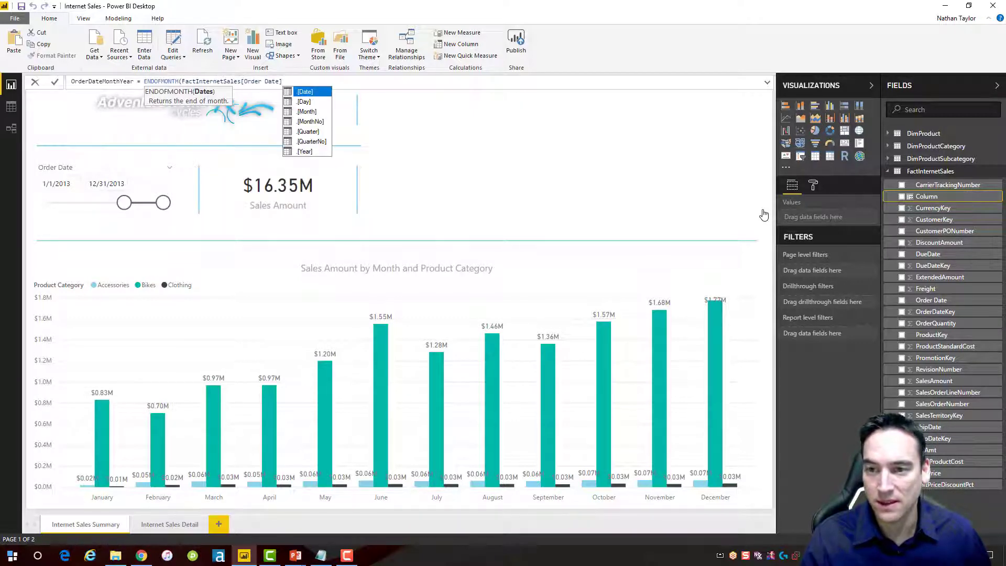
pyautogui.write(')')
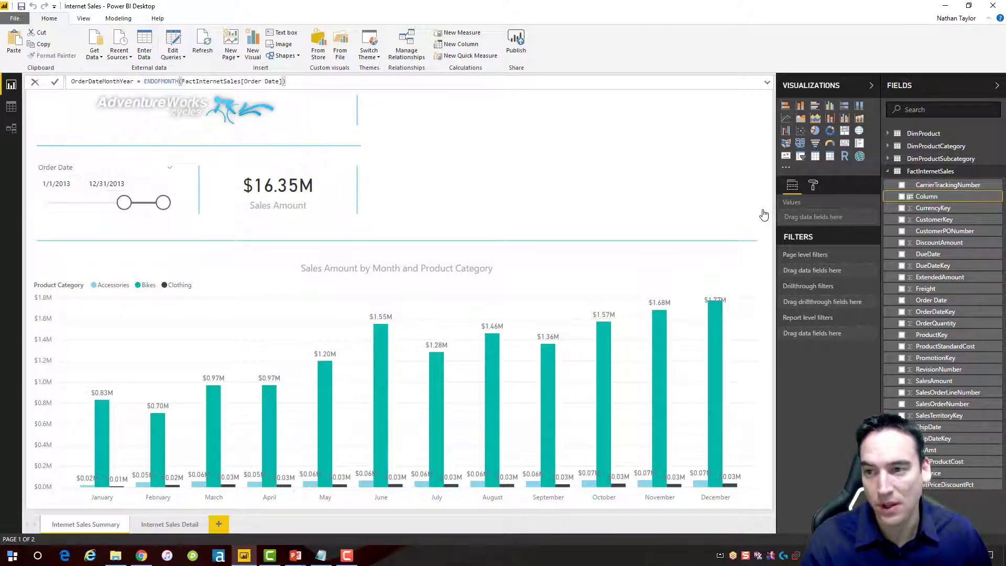
pyautogui.press('Return')
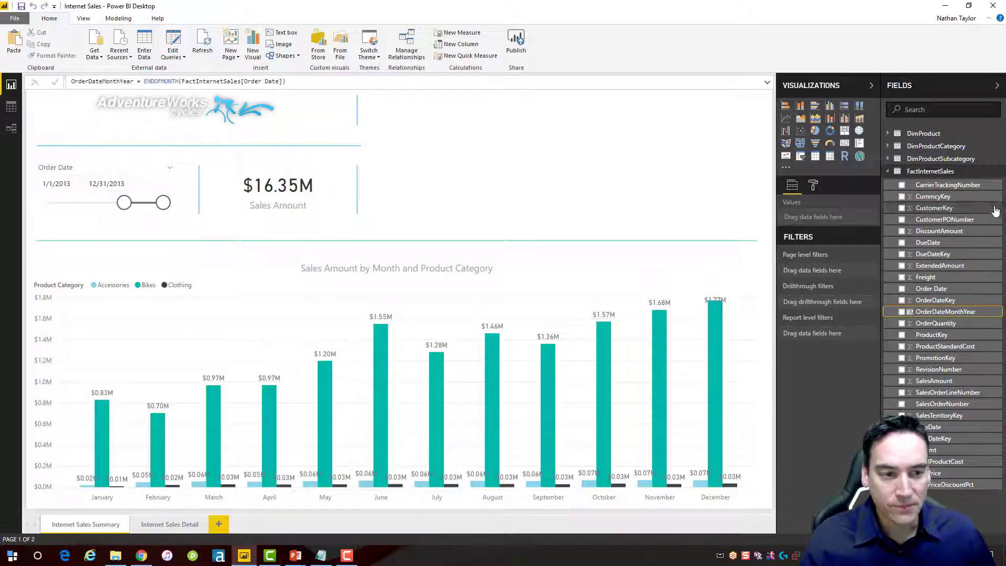
# Add another calculated column to the FactInternetSales table and name it OrderDateMonthYearText
pyautogui.click(999, 172)
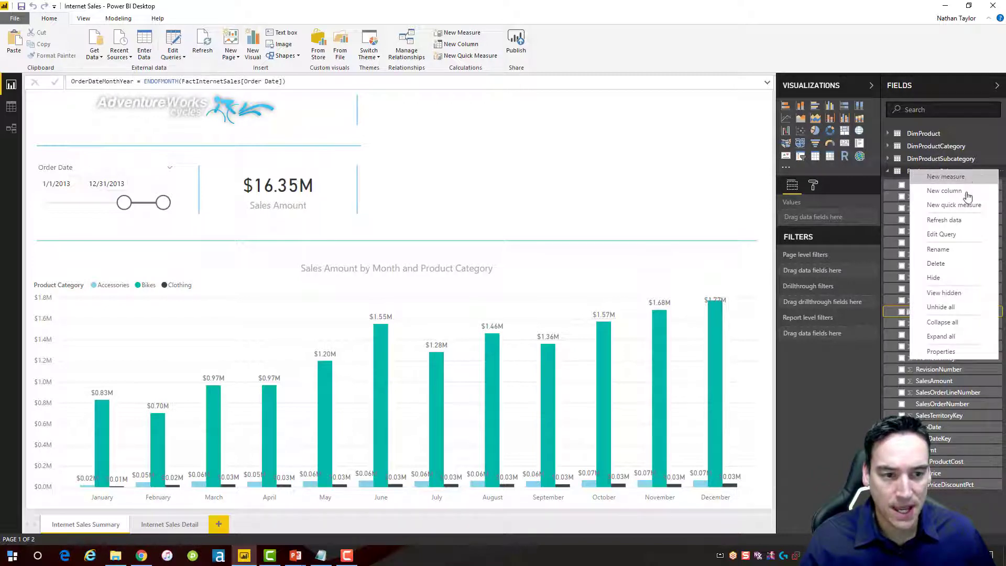
pyautogui.press('Escape')
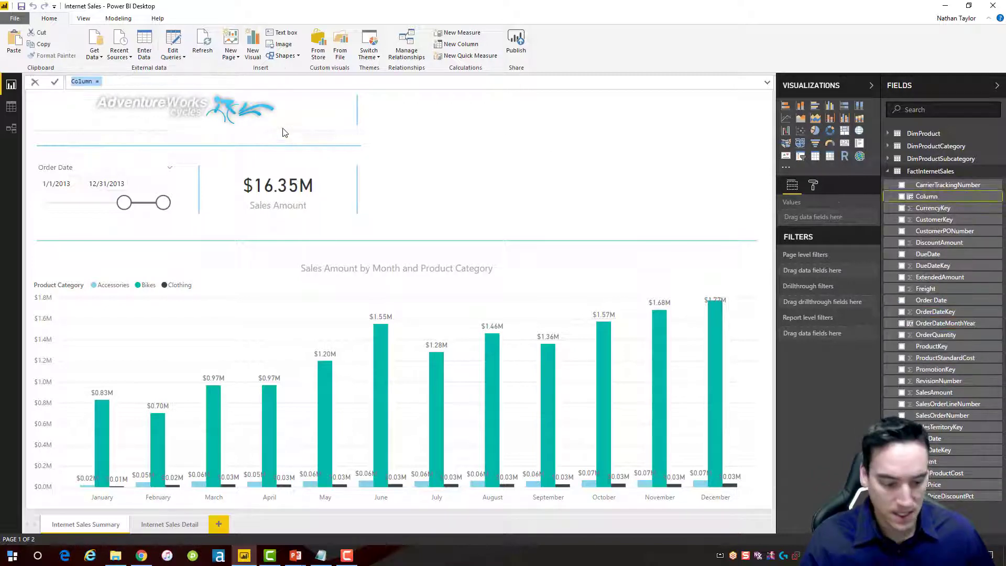
pyautogui.write('ORderD')
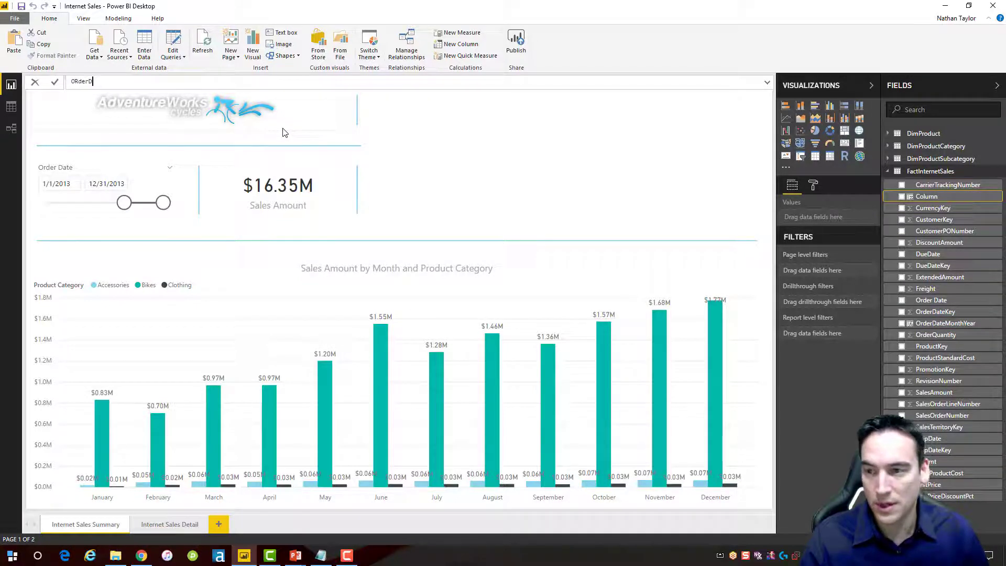
pyautogui.press('BackSpace')
pyautogui.press('BackSpace')
pyautogui.press('BackSpace')
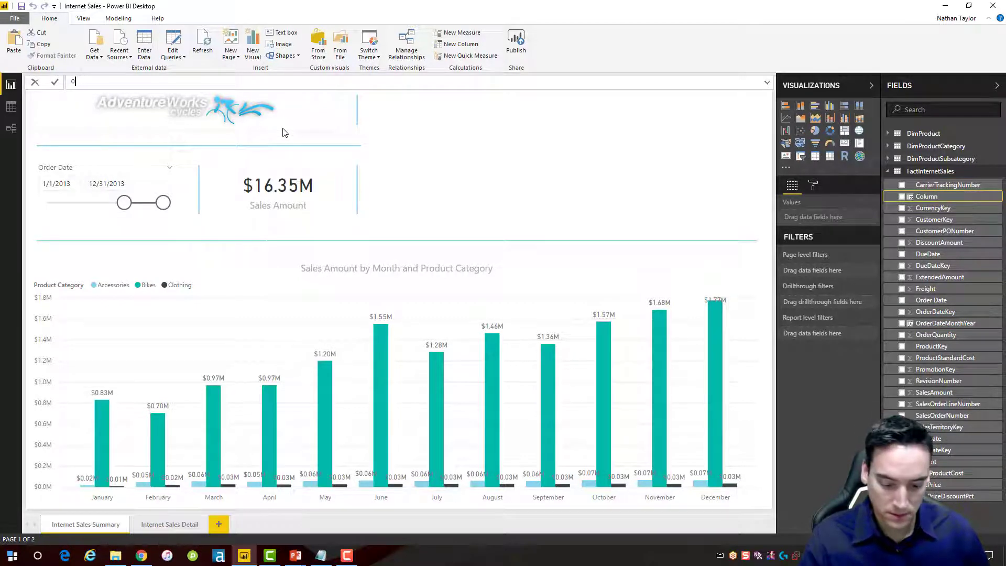
pyautogui.write('rderDateMon')
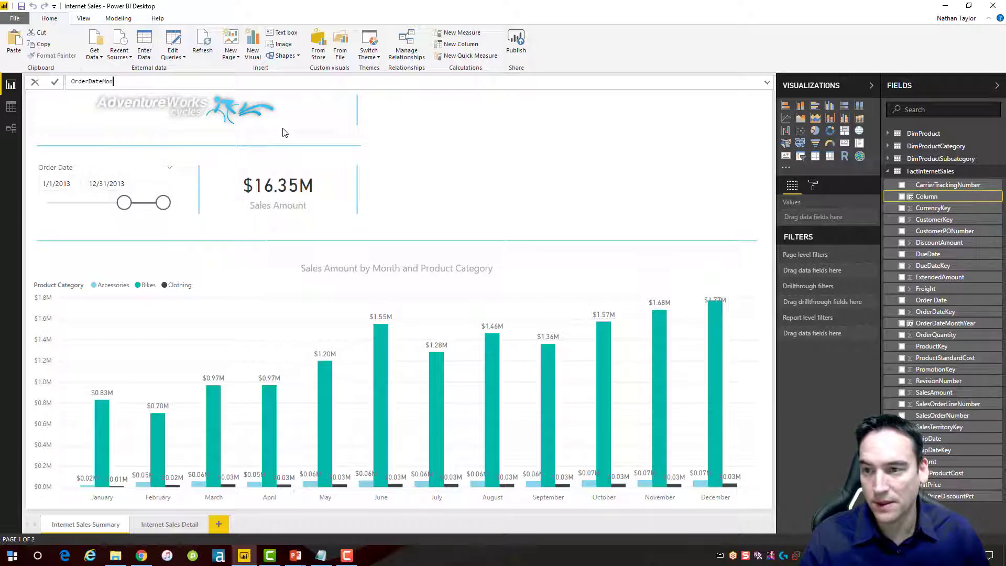
pyautogui.write('thYearText =')
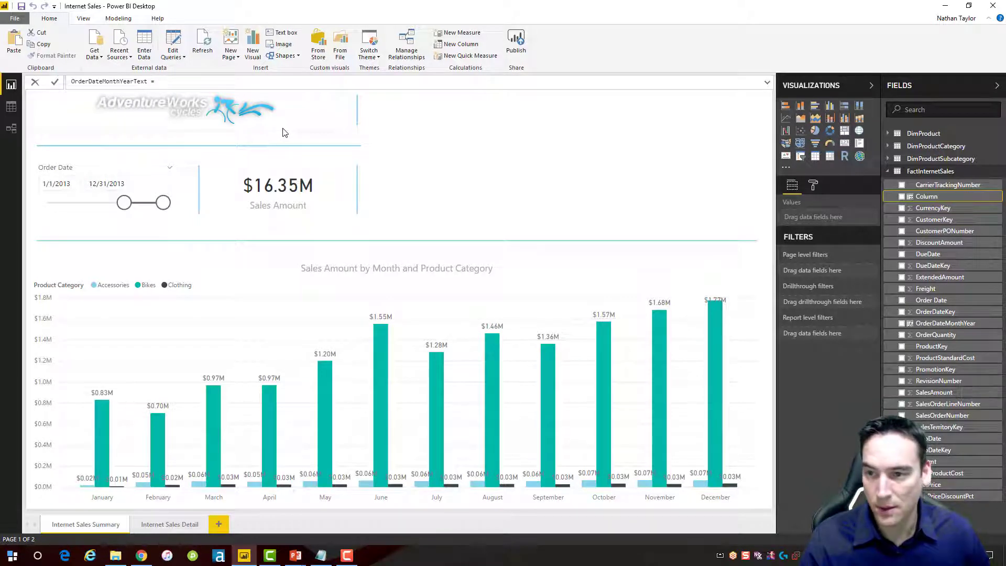
# Start the OrderDateMonthYearText formula with FactInternetSales[Order Date].[Month] & "-"
pyautogui.write('order')
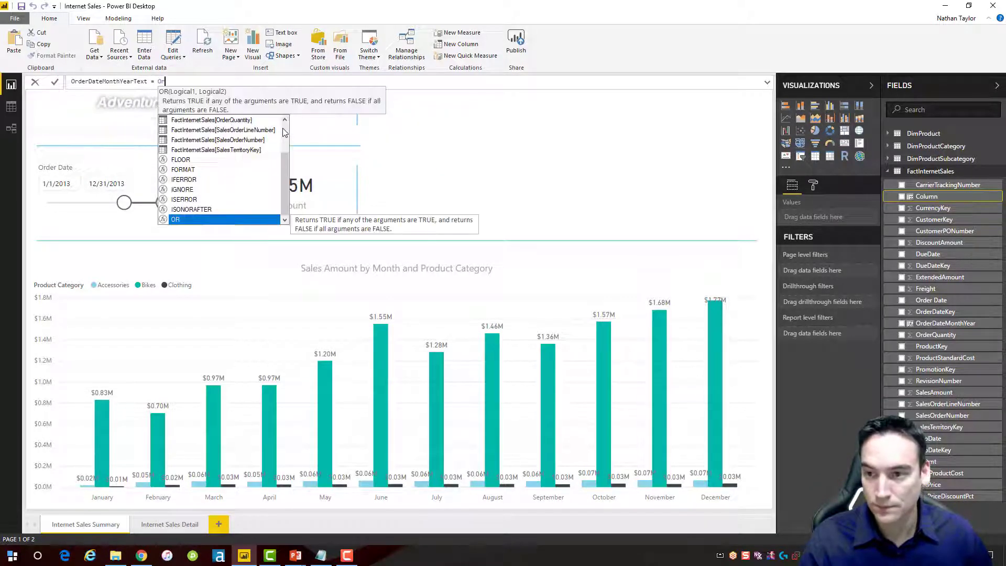
pyautogui.press('Tab')
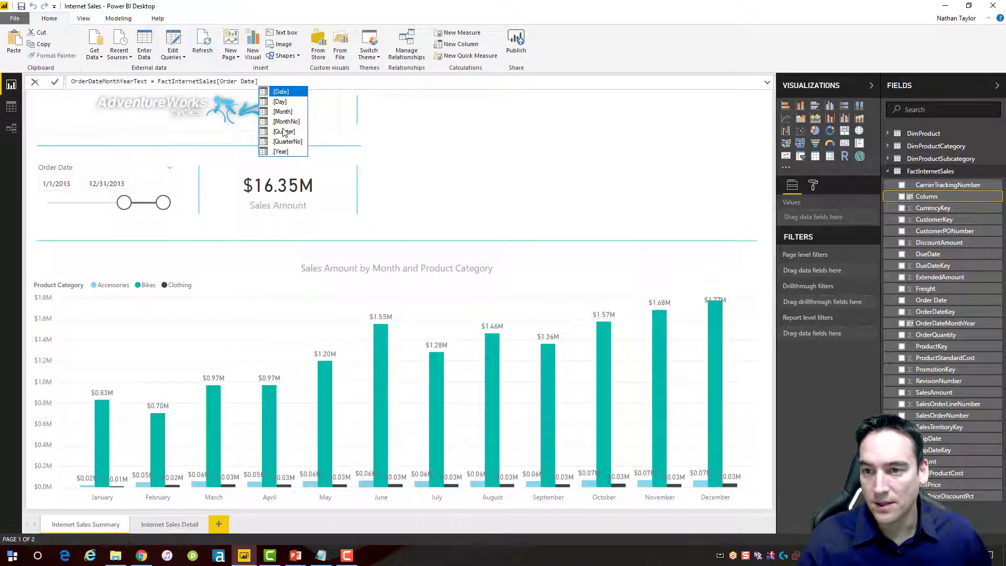
pyautogui.press('Down')
pyautogui.press('Down')
pyautogui.press('Tab')
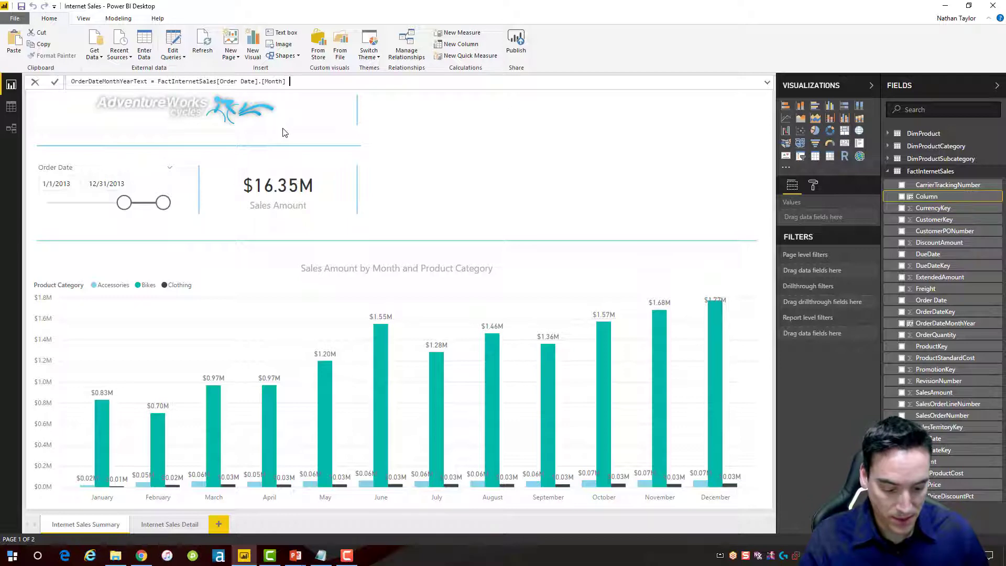
pyautogui.write('&')
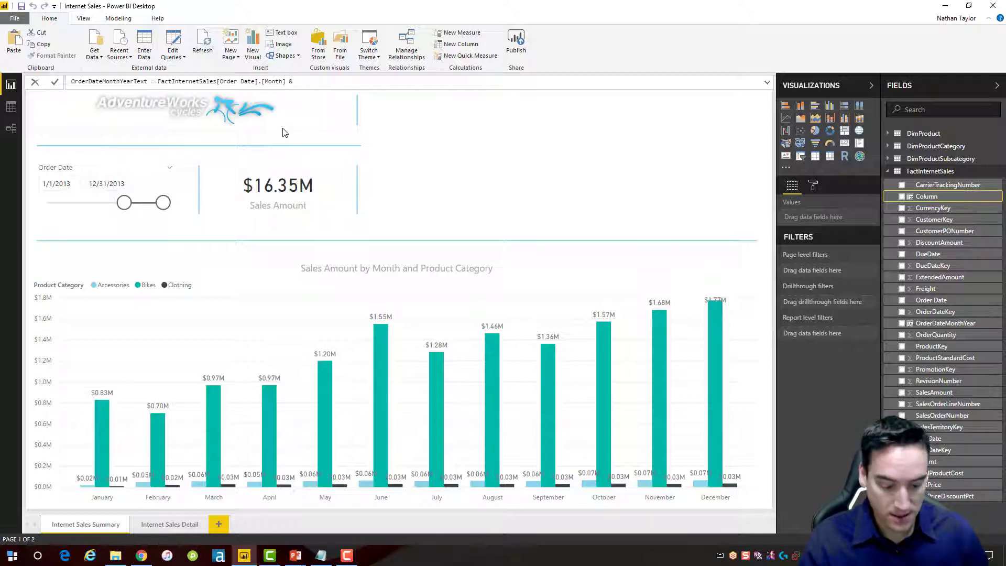
pyautogui.write(' "')
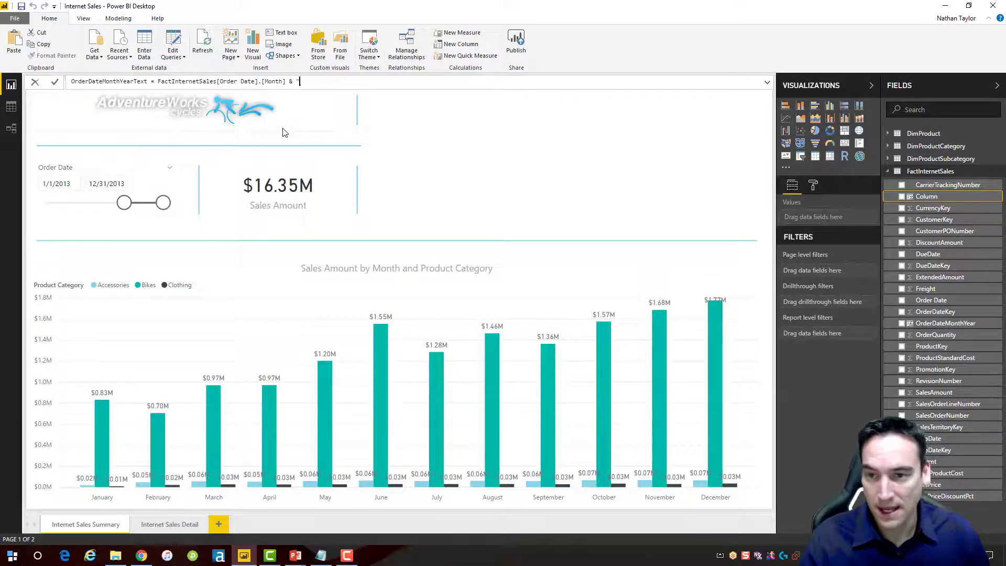
pyautogui.write('-"')
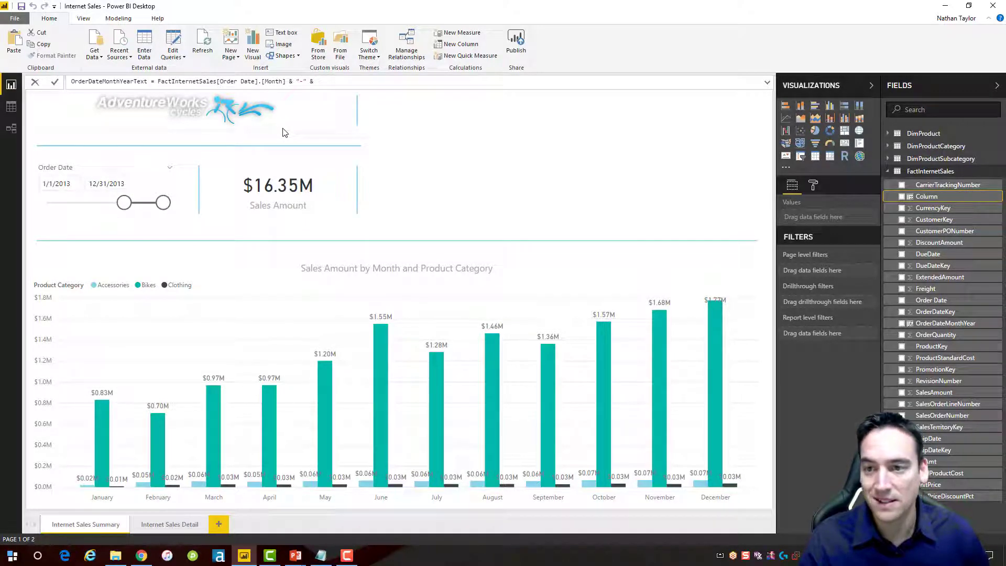
# Append & FactInternetSales[Order Date].[Year] to the OrderDateMonthYearText formula and commit it
pyautogui.write(' & Ord')
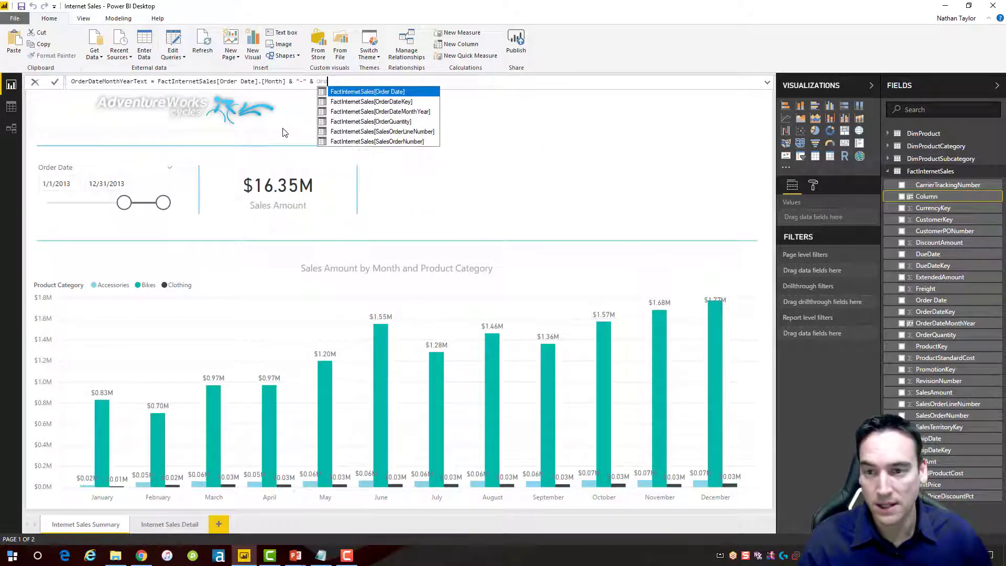
pyautogui.press('Tab')
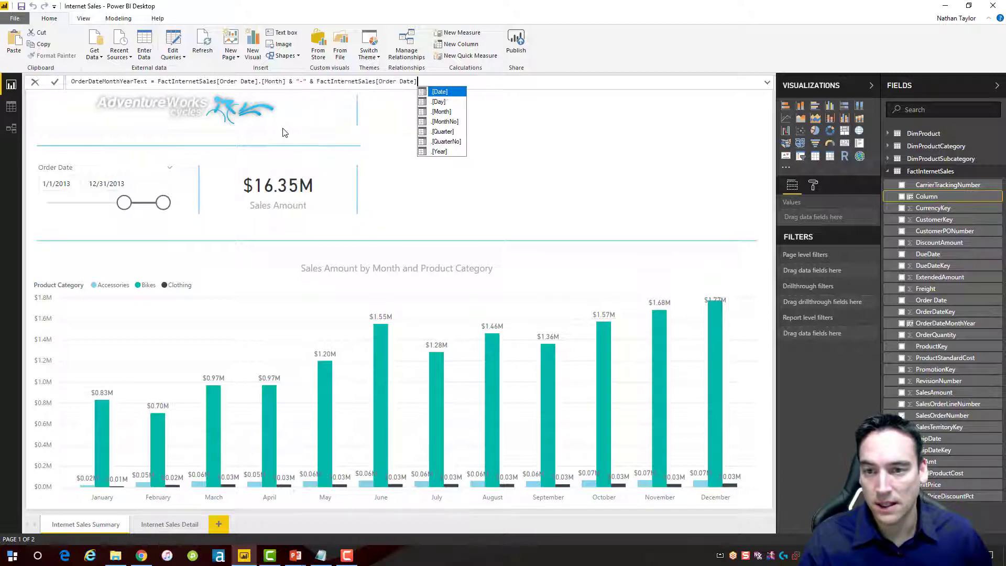
pyautogui.press('Down')
pyautogui.press('Down')
pyautogui.press('Down')
pyautogui.press('Down')
pyautogui.press('Down')
pyautogui.press('Down')
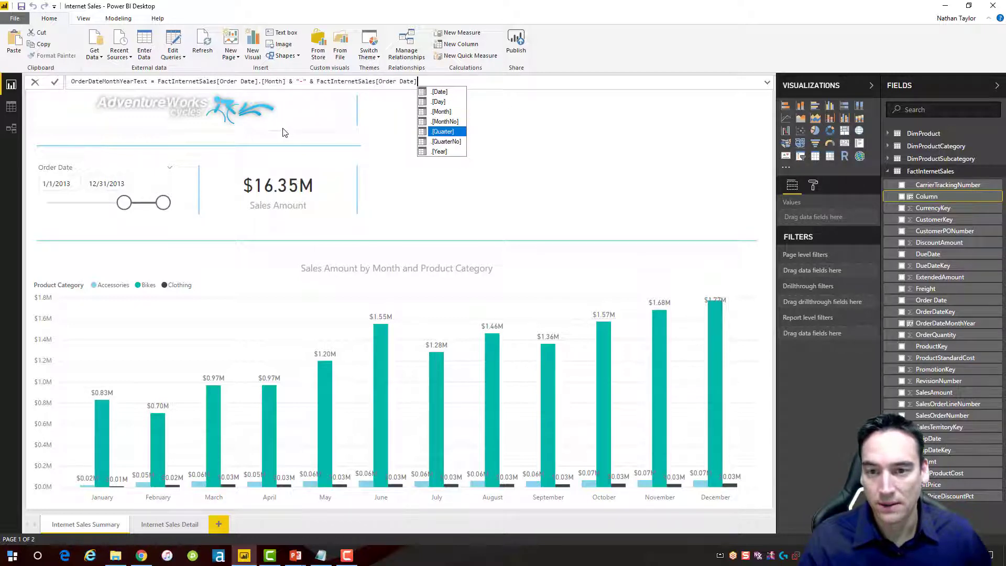
pyautogui.press('Tab')
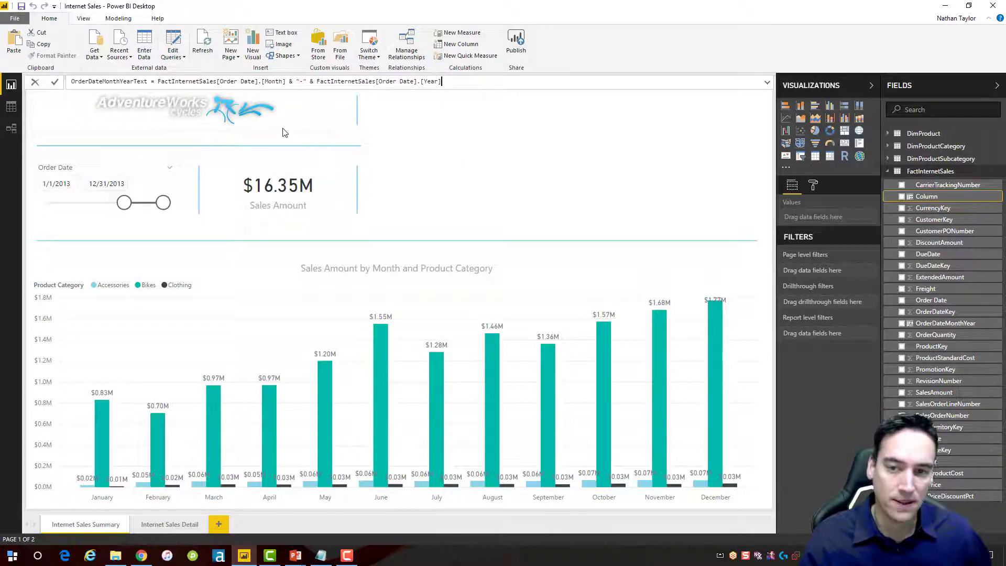
pyautogui.press('Return')
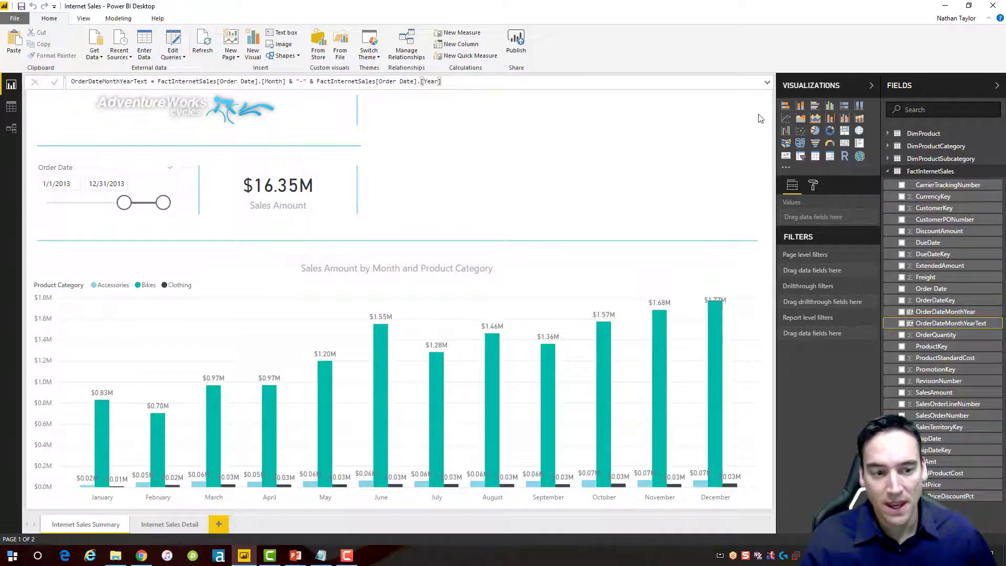
# Add a slicer on OrderDateMonthYearText in the empty area above the chart and size it to fit above the divider line
pyautogui.click(734, 168)
pyautogui.click(801, 157)
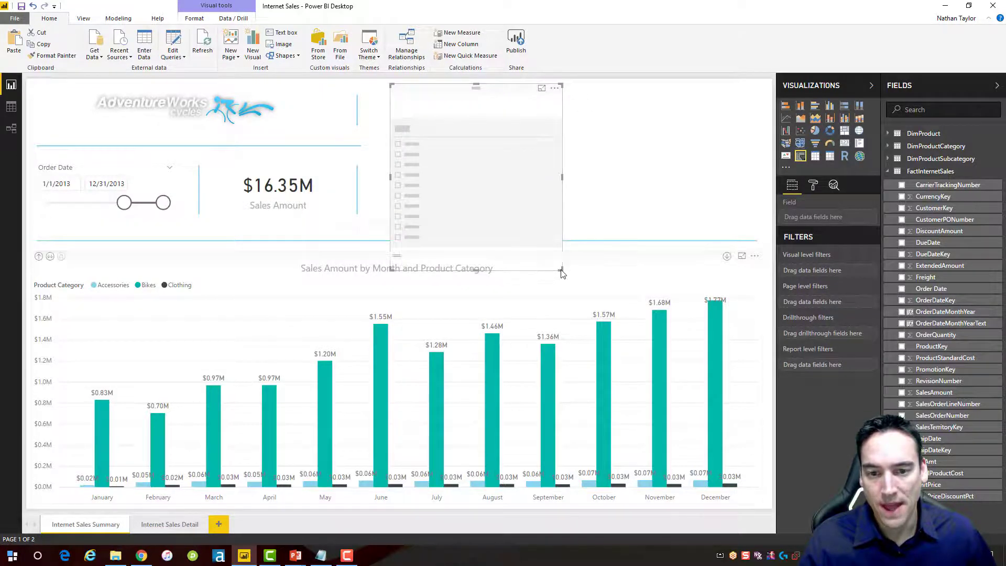
pyautogui.moveTo(562, 87); pyautogui.dragTo(507, 96)
pyautogui.moveTo(548, 205); pyautogui.dragTo(567, 219)
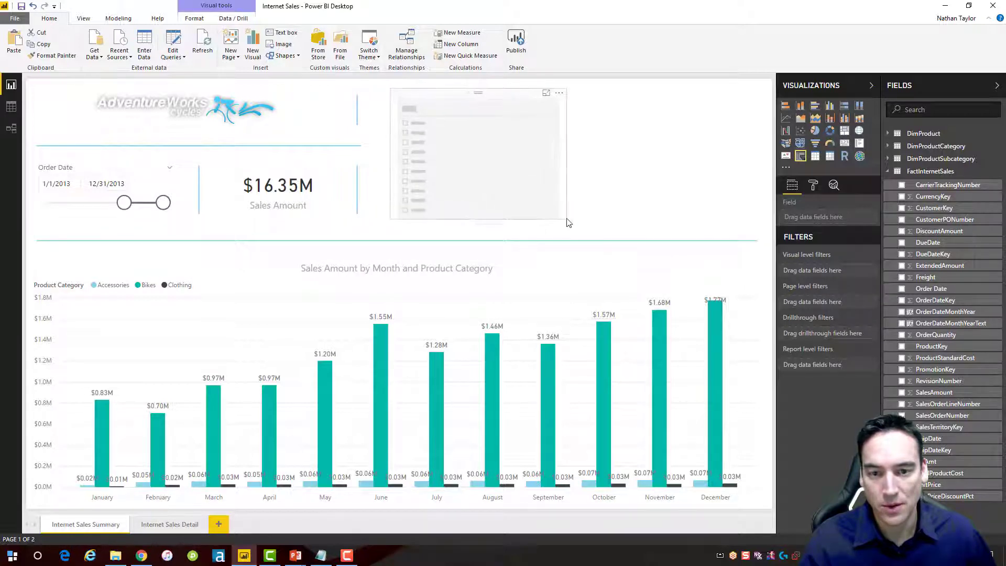
pyautogui.moveTo(977, 324); pyautogui.dragTo(530, 157)
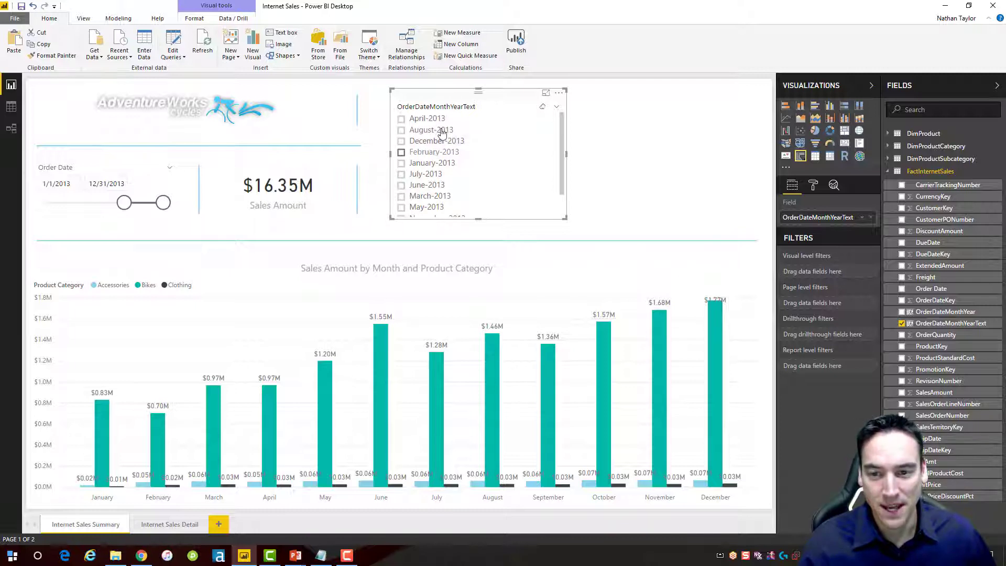
pyautogui.scroll(-1, 445, 160)
pyautogui.scroll(1, 444, 166)
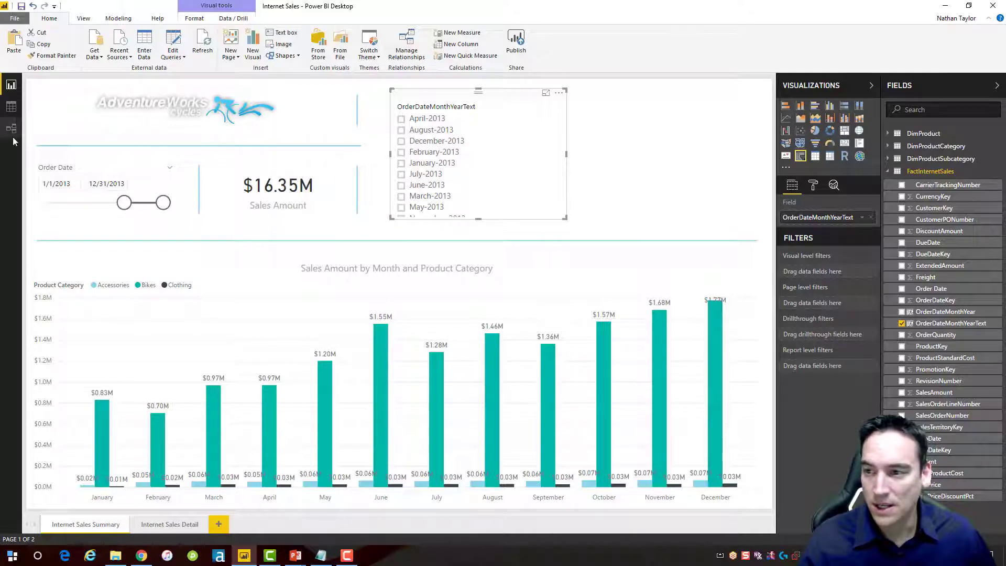
# Sort the OrderDateMonthYearText column by OrderDateMonthYear in the data view, check the two columns, and return to the report
pyautogui.click(12, 108)
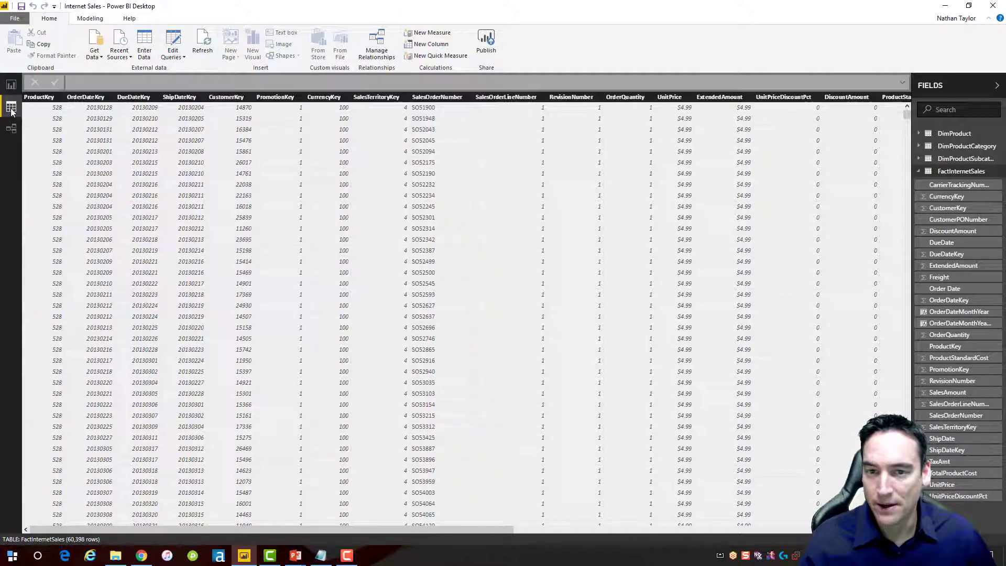
pyautogui.moveTo(415, 528); pyautogui.dragTo(787, 523)
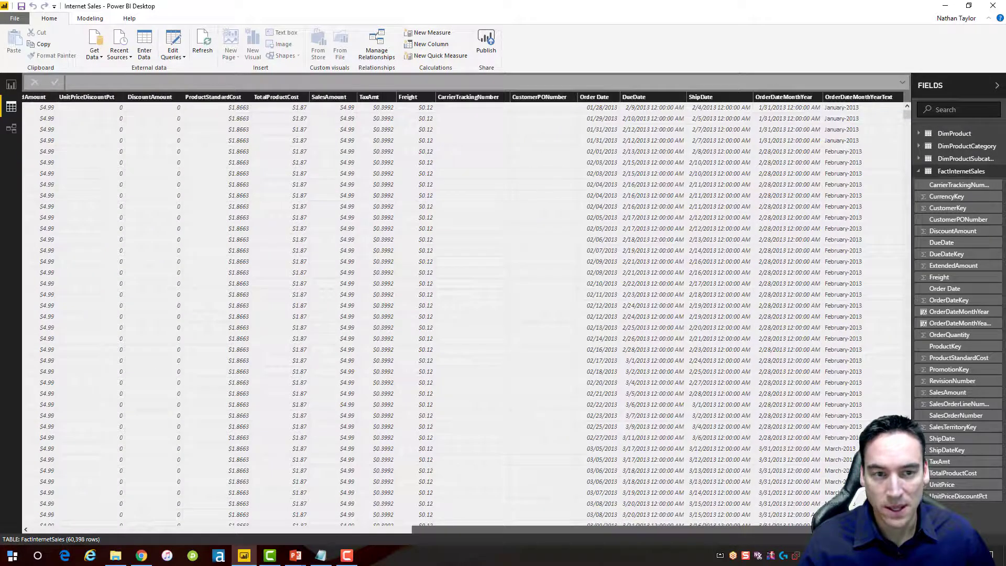
pyautogui.click(853, 97)
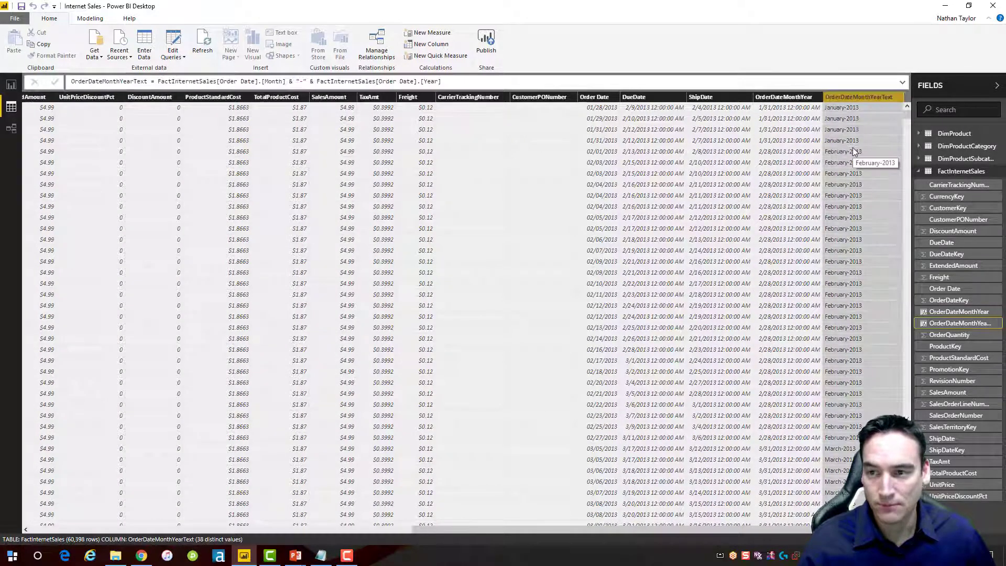
pyautogui.click(93, 20)
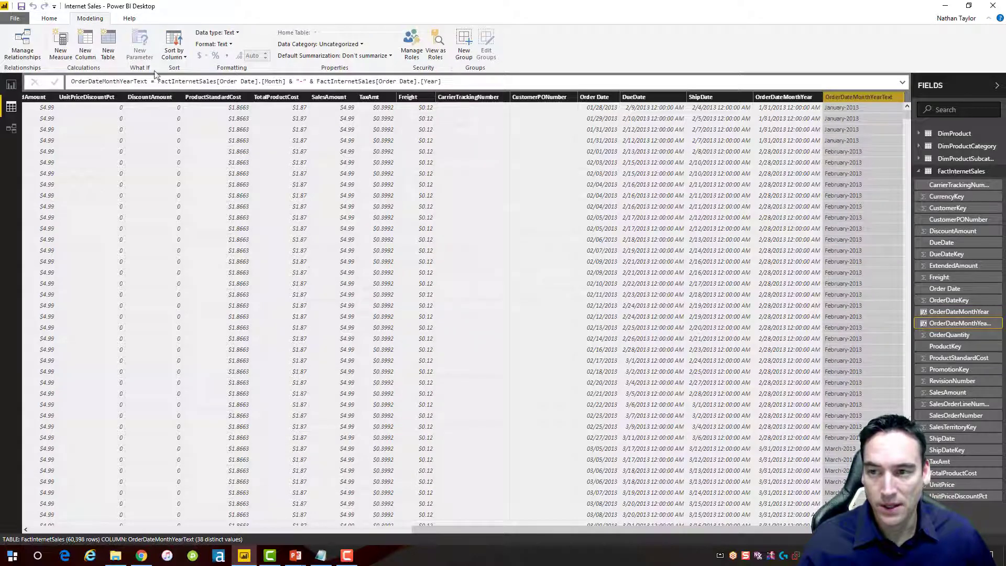
pyautogui.click(183, 56)
pyautogui.scroll(-1, 220, 225)
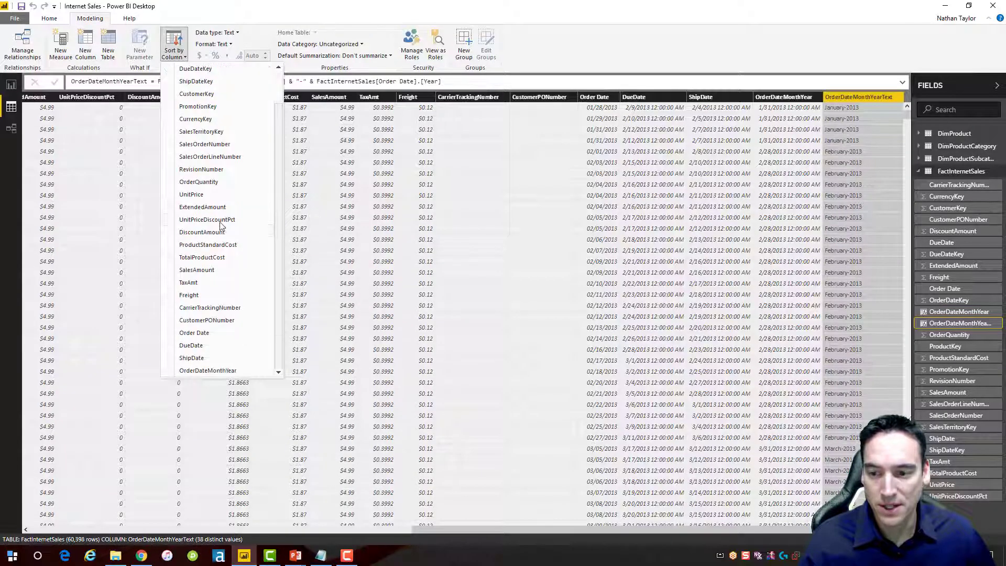
pyautogui.click(227, 372)
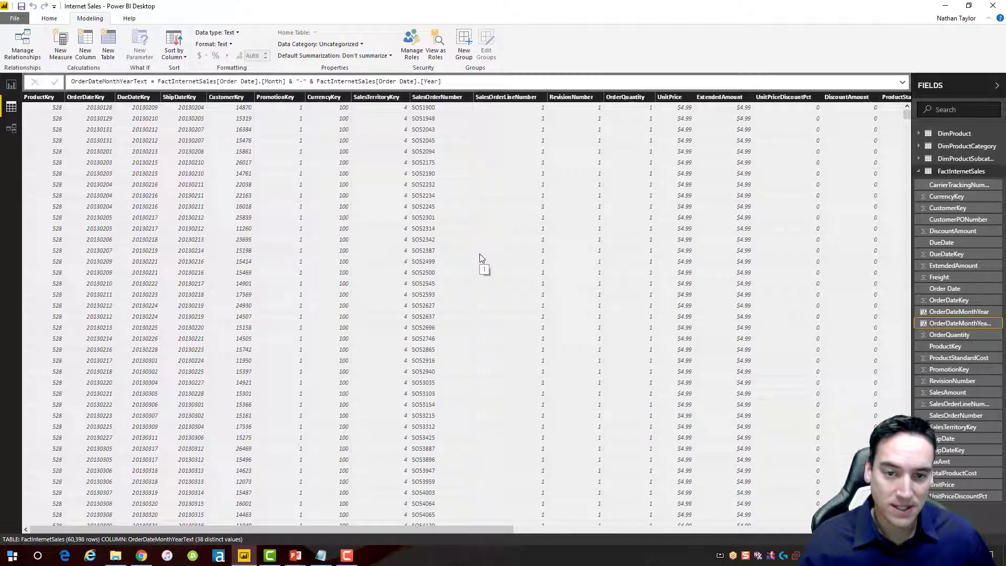
pyautogui.moveTo(406, 529); pyautogui.dragTo(805, 530)
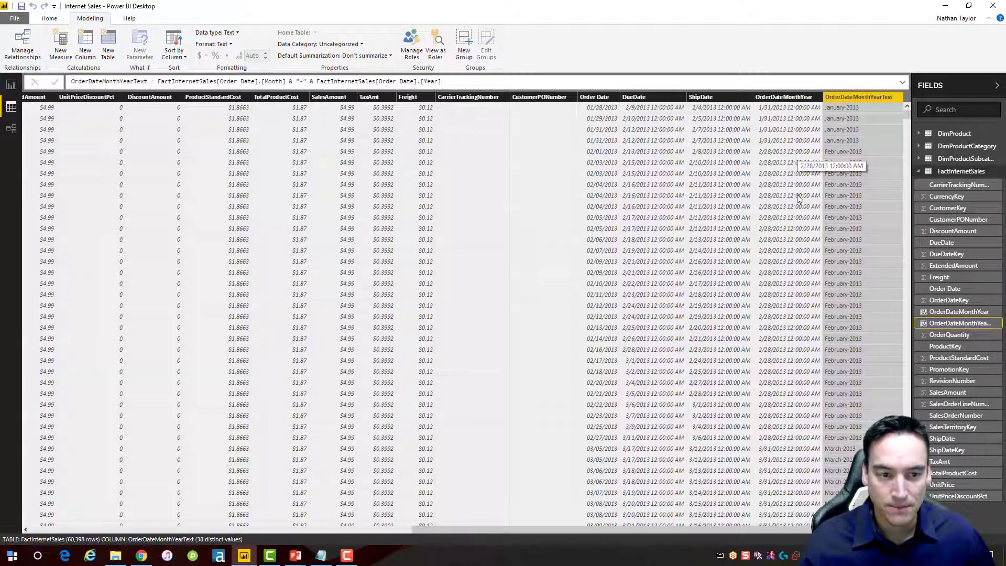
pyautogui.click(11, 84)
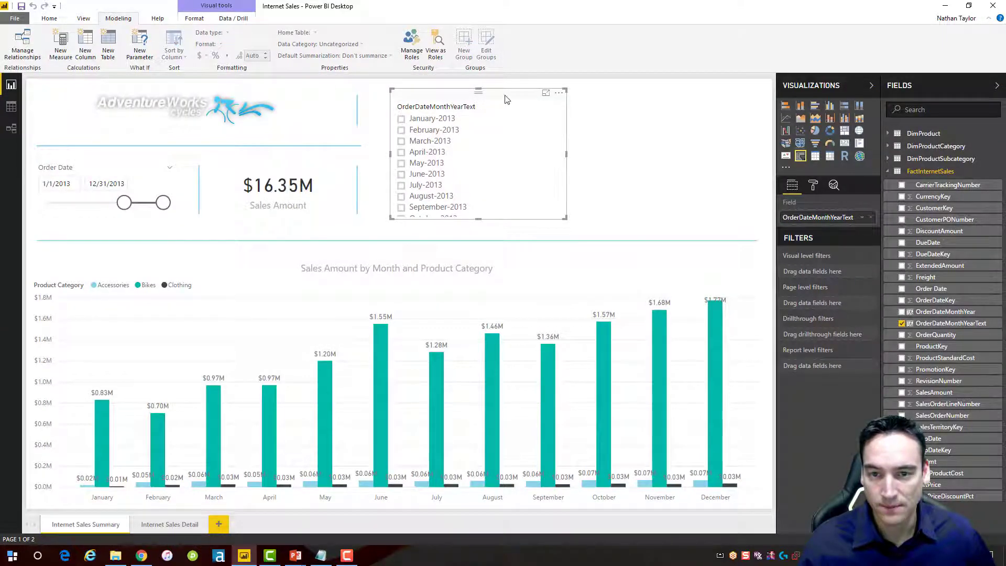
# Rename the new slicer's field to Order Date and change the slicer from a list to a dropdown
pyautogui.click(862, 217)
pyautogui.click(889, 238)
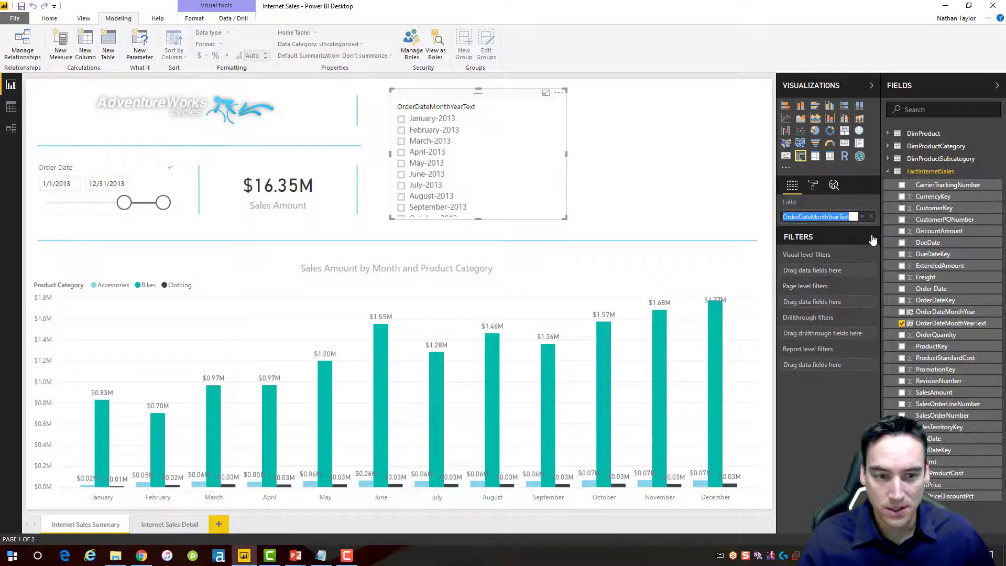
pyautogui.write('ORder Date')
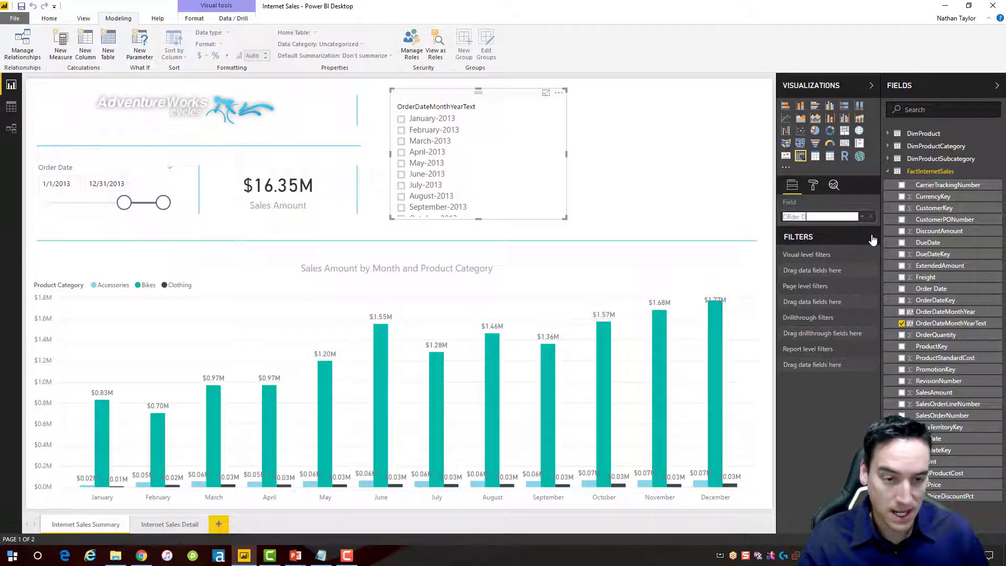
pyautogui.press('BackSpace')
pyautogui.press('BackSpace')
pyautogui.press('BackSpace')
pyautogui.press('BackSpace')
pyautogui.press('BackSpace')
pyautogui.press('BackSpace')
pyautogui.press('BackSpace')
pyautogui.press('BackSpace')
pyautogui.press('BackSpace')
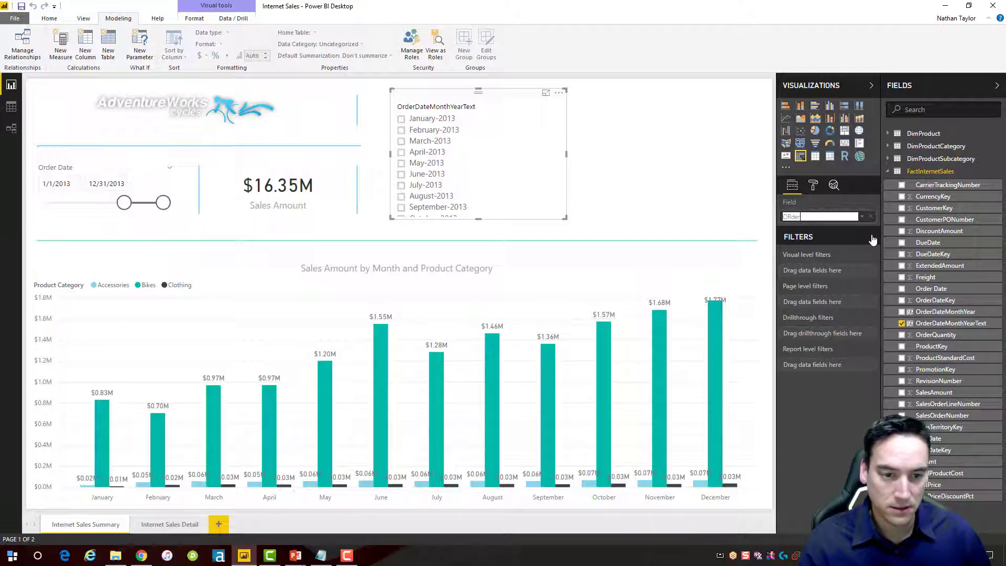
pyautogui.write('rder Date')
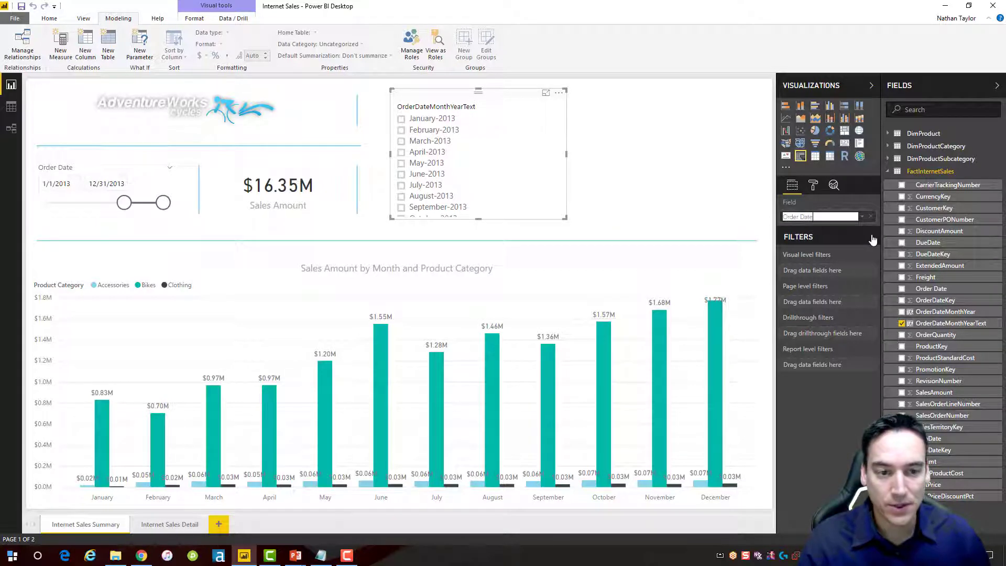
pyautogui.press('Return')
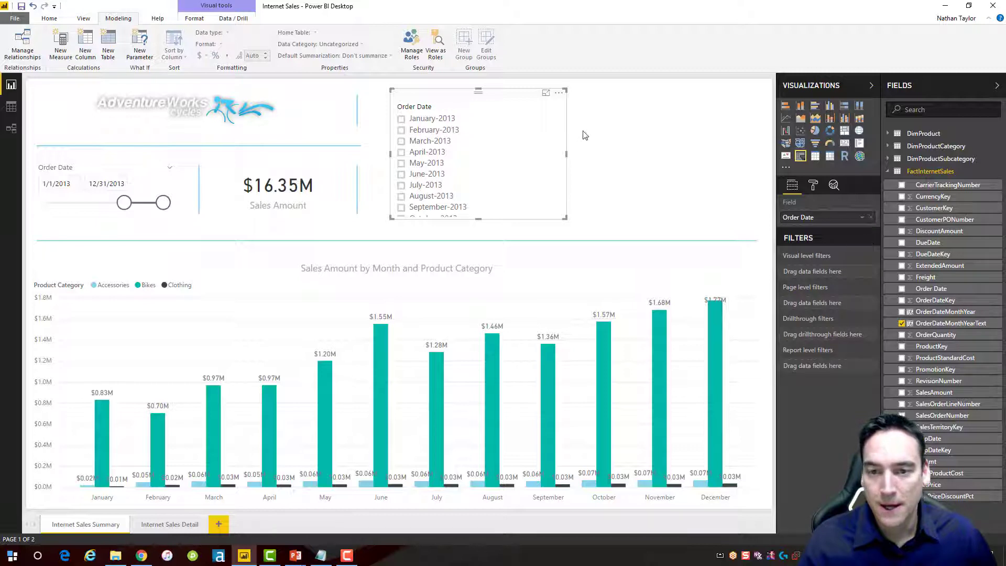
pyautogui.click(556, 107)
pyautogui.click(556, 135)
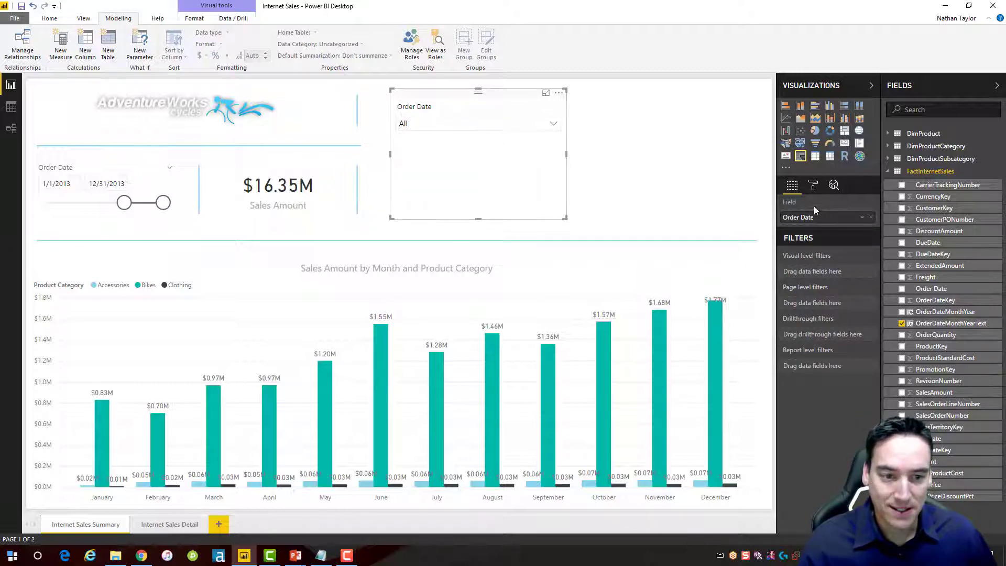
# Turn off Single Select in the selection controls of the month-year dropdown slicer
pyautogui.click(813, 186)
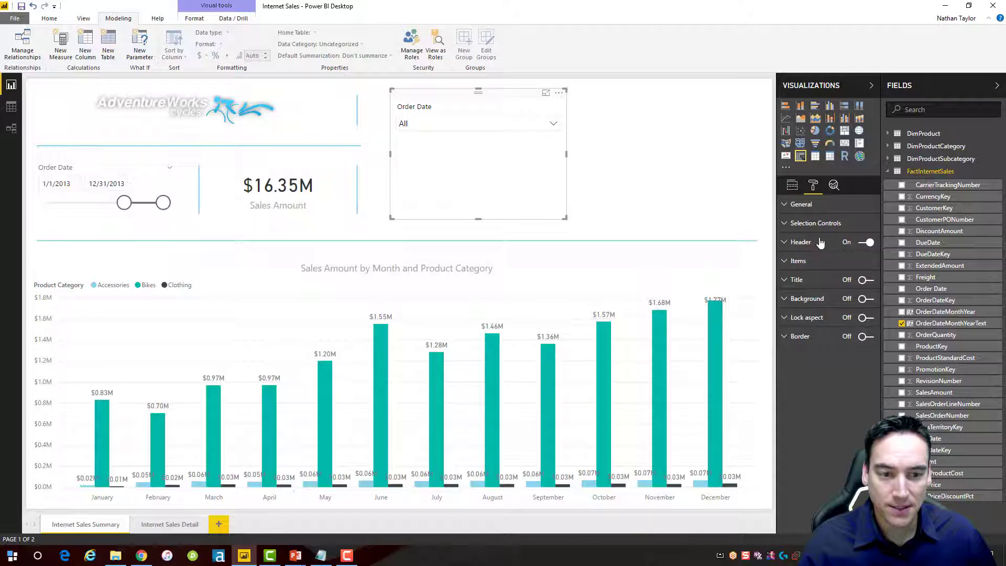
pyautogui.click(794, 223)
pyautogui.click(862, 261)
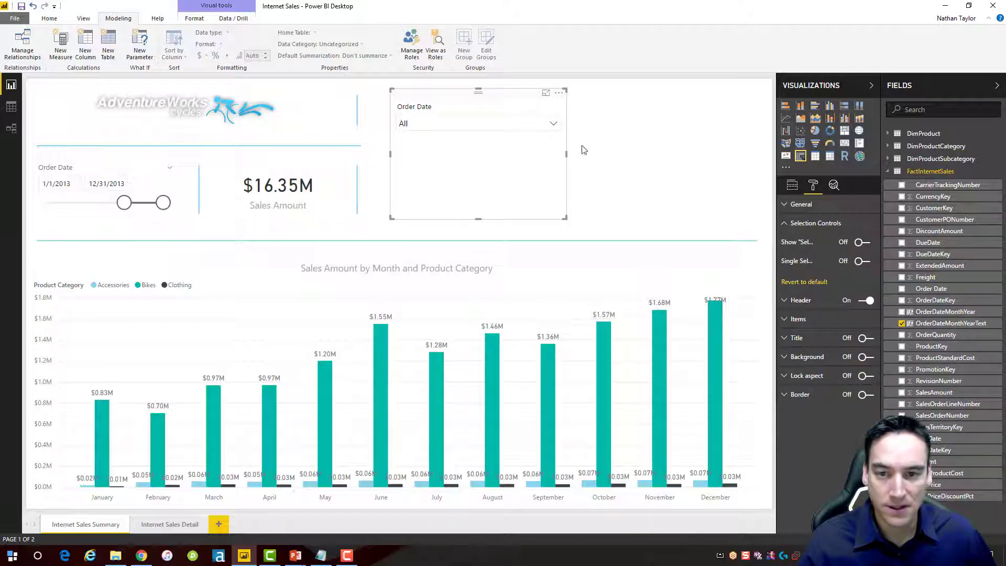
# Clear the date-range slicer's filter and check the months listed in the month-year dropdown slicer
pyautogui.click(554, 125)
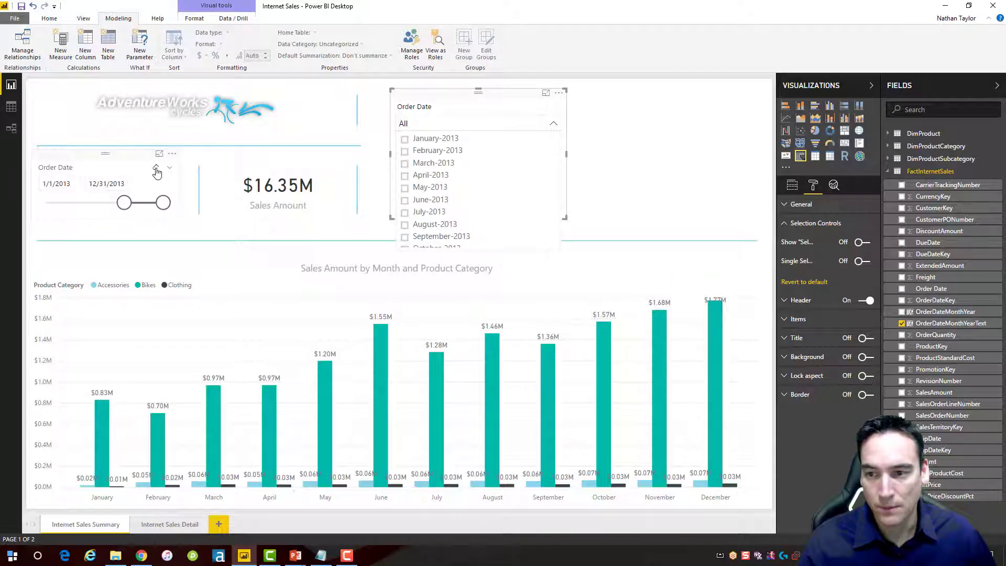
pyautogui.click(155, 169)
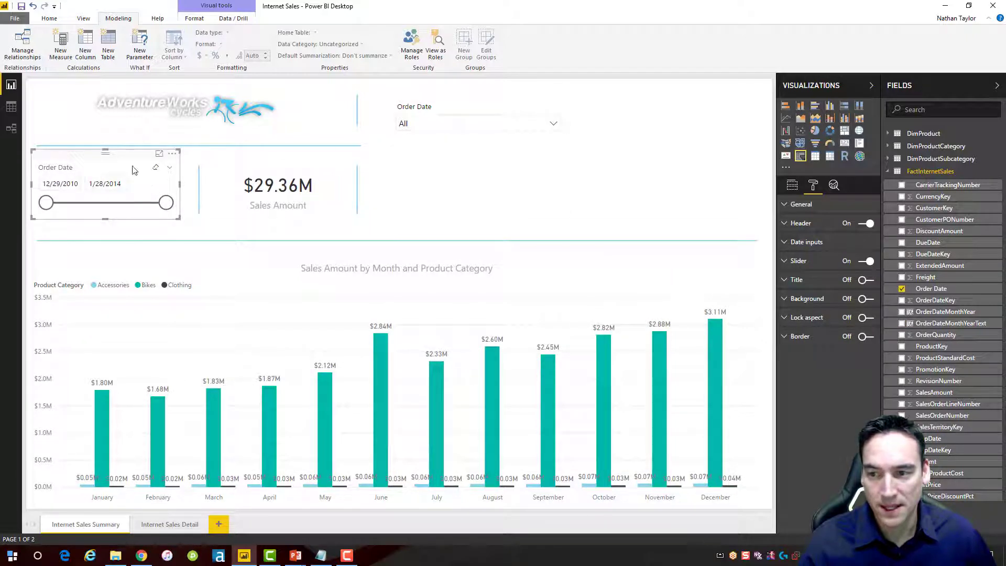
pyautogui.click(532, 107)
pyautogui.click(554, 124)
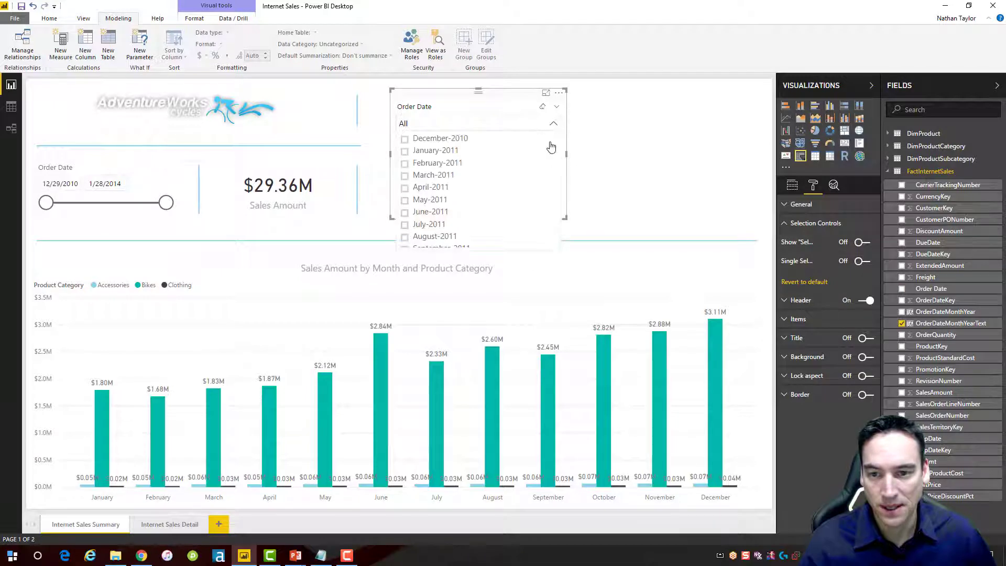
# Select the months January-2013 through December-2013 in the month-year slicer and collapse its list
pyautogui.moveTo(559, 142); pyautogui.dragTo(555, 206)
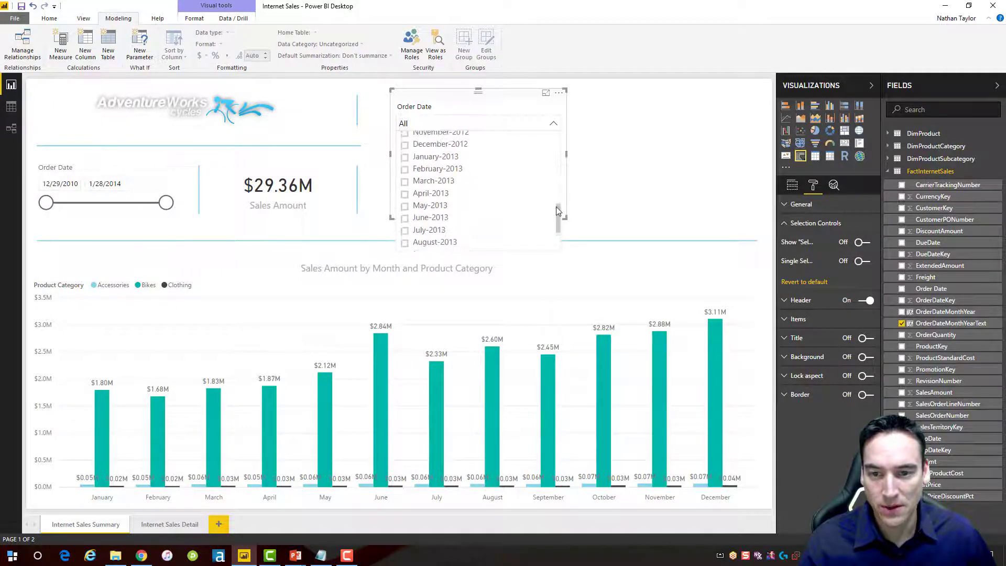
pyautogui.click(453, 157)
pyautogui.click(450, 170)
pyautogui.click(445, 182)
pyautogui.click(440, 194)
pyautogui.click(437, 205)
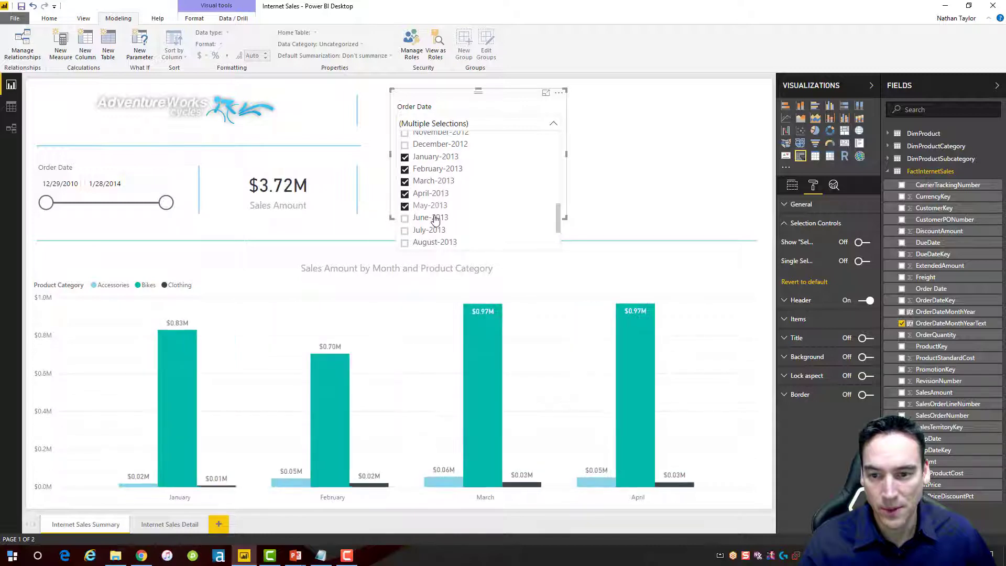
pyautogui.click(435, 219)
pyautogui.click(434, 231)
pyautogui.click(434, 242)
pyautogui.scroll(-2, 437, 230)
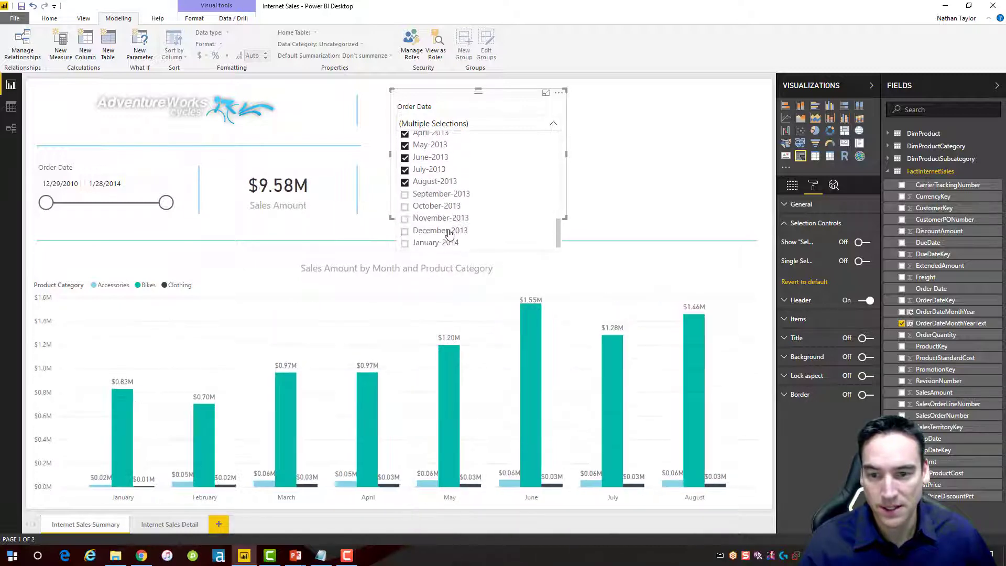
pyautogui.click(435, 194)
pyautogui.click(436, 206)
pyautogui.click(438, 218)
pyautogui.click(439, 231)
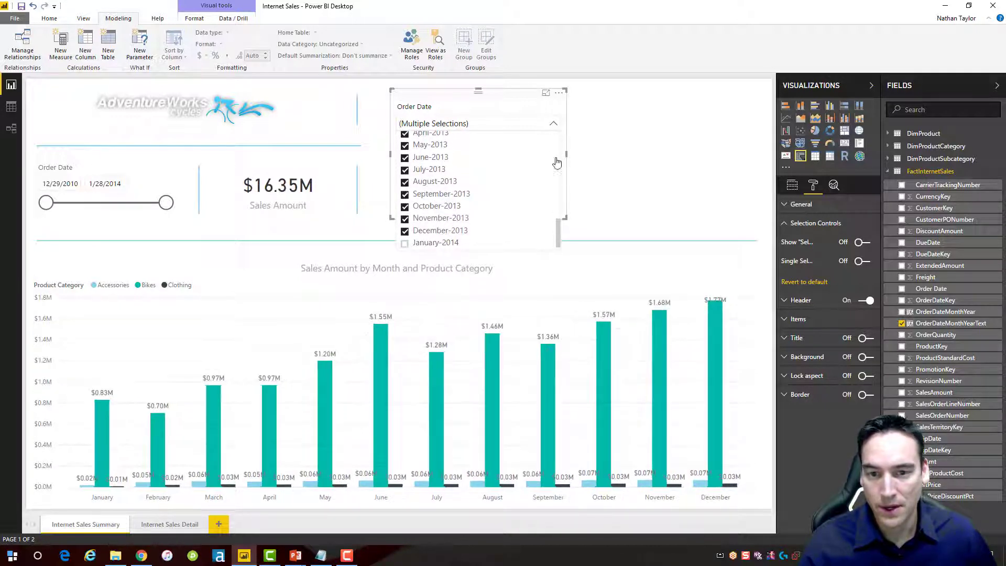
pyautogui.click(553, 123)
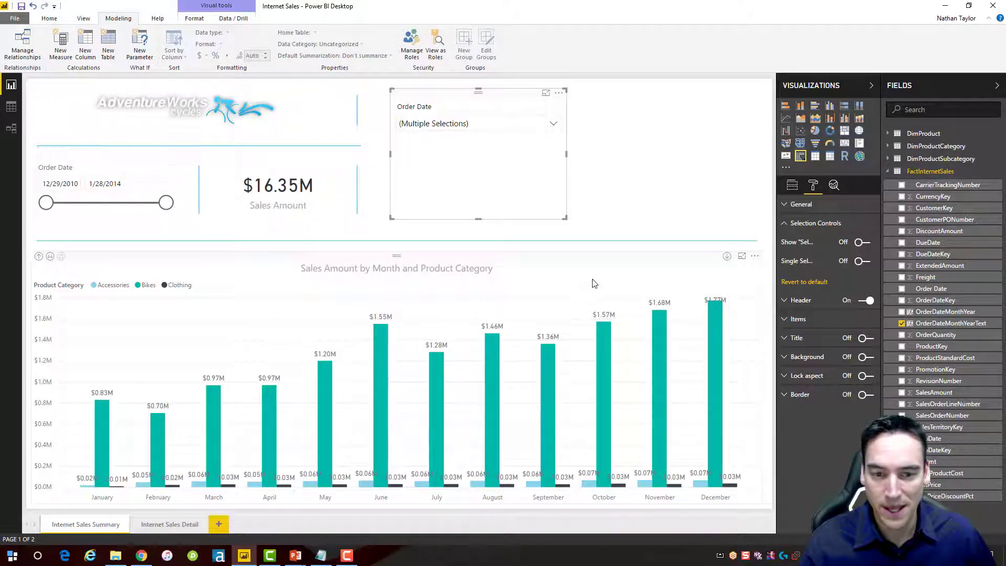
# Replace the Order Date hierarchy on the column chart's axis with OrderDateMonthYearText
pyautogui.click(596, 260)
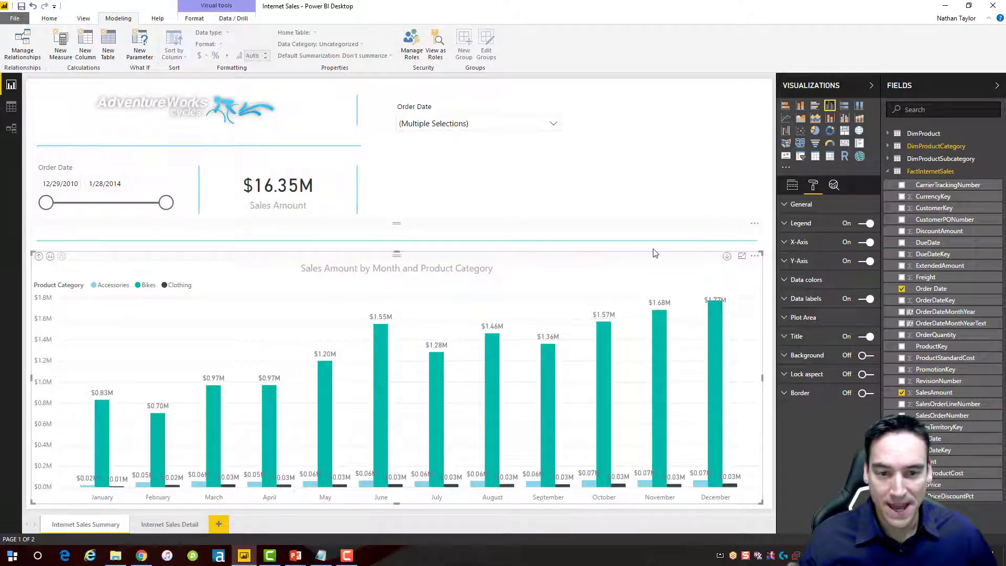
pyautogui.click(791, 188)
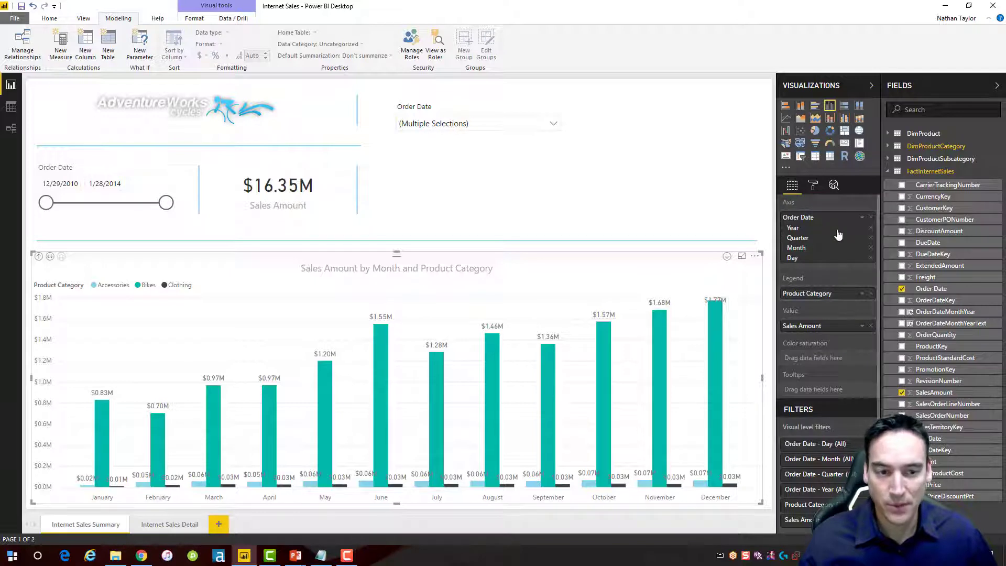
pyautogui.click(872, 219)
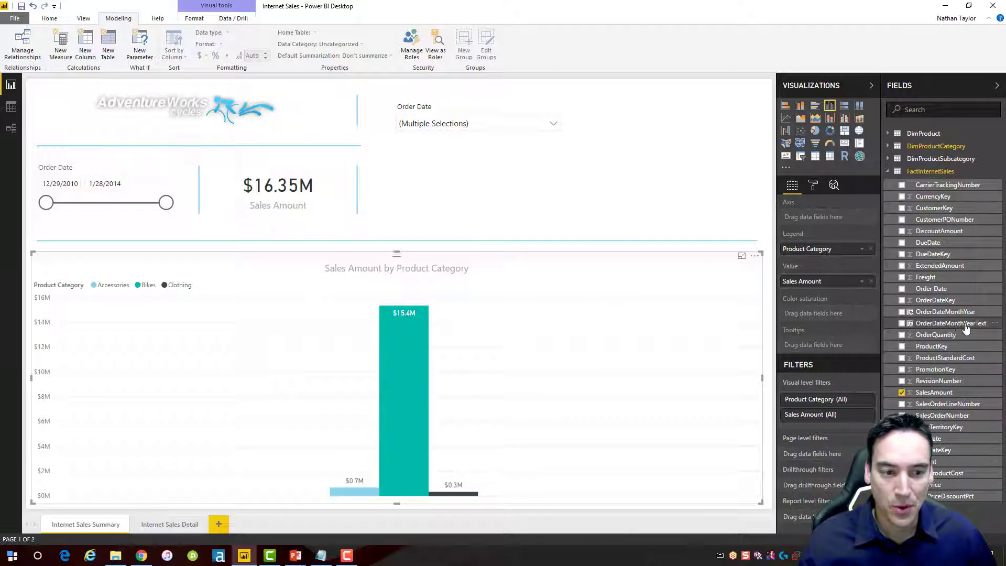
pyautogui.moveTo(967, 326); pyautogui.dragTo(841, 220)
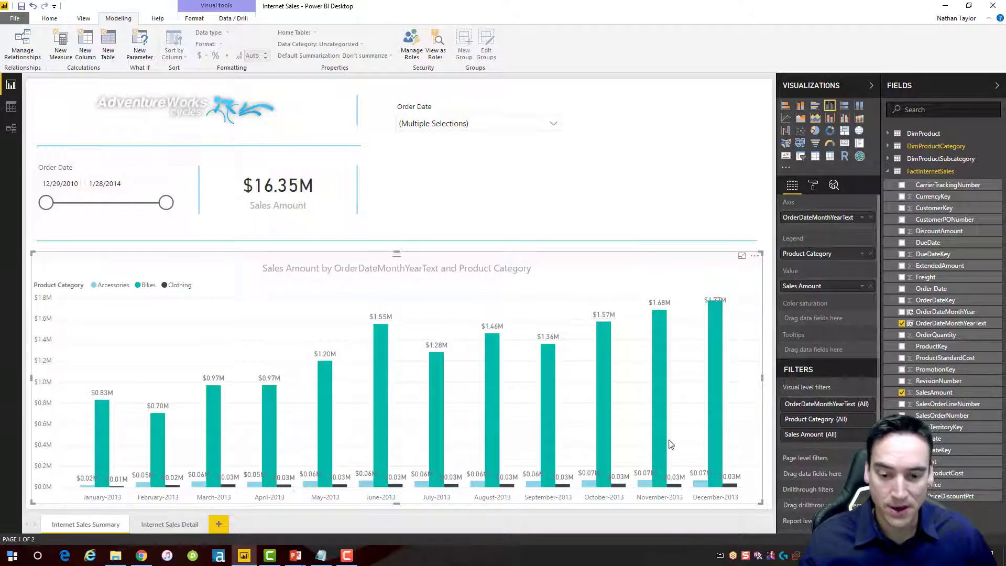
# On the Internet Sales Detail page, replace the Order Date drillthrough filter with OrderDateMonthYearText and clear the Accessories category filter
pyautogui.click(178, 525)
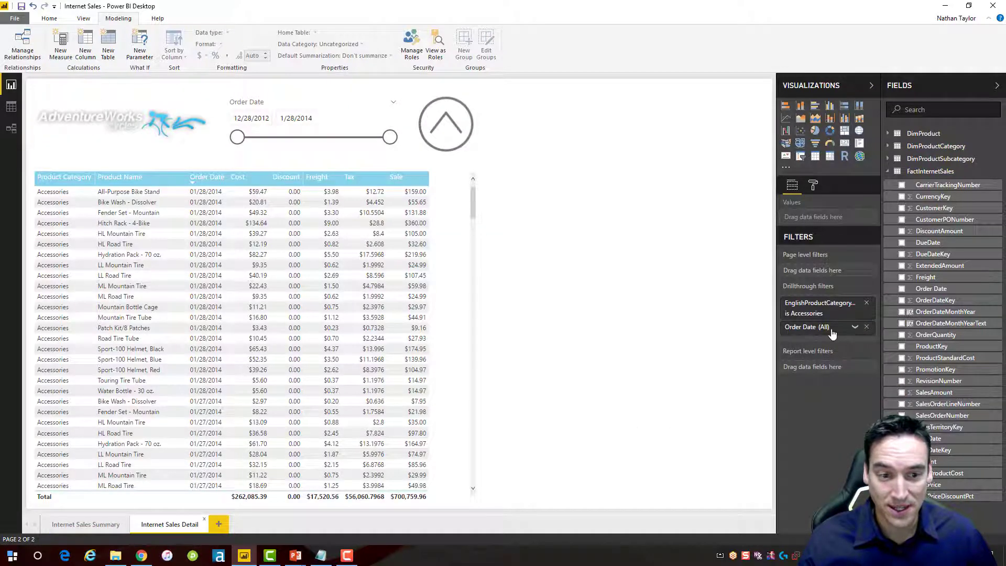
pyautogui.click(867, 326)
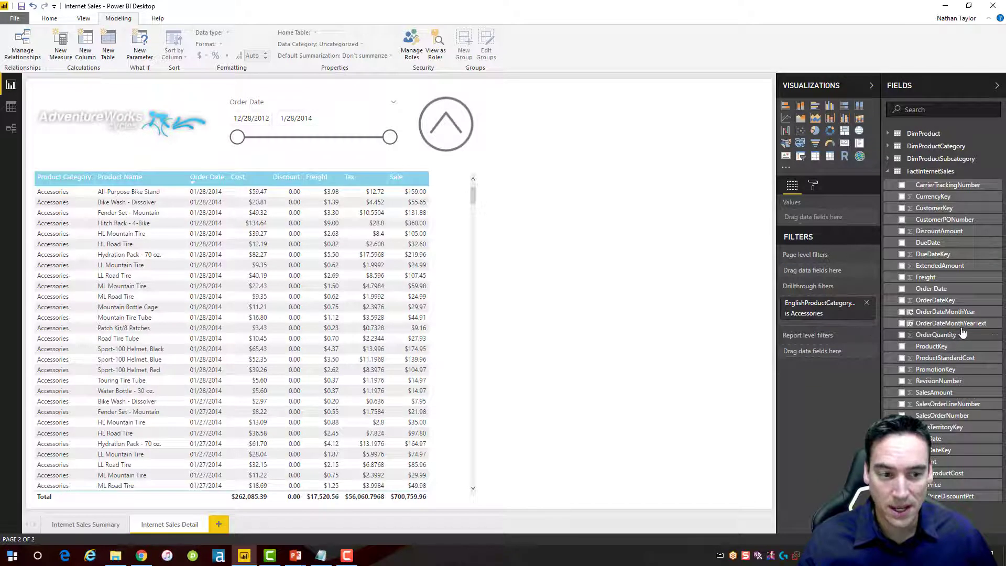
pyautogui.moveTo(961, 324); pyautogui.dragTo(840, 327)
pyautogui.click(855, 327)
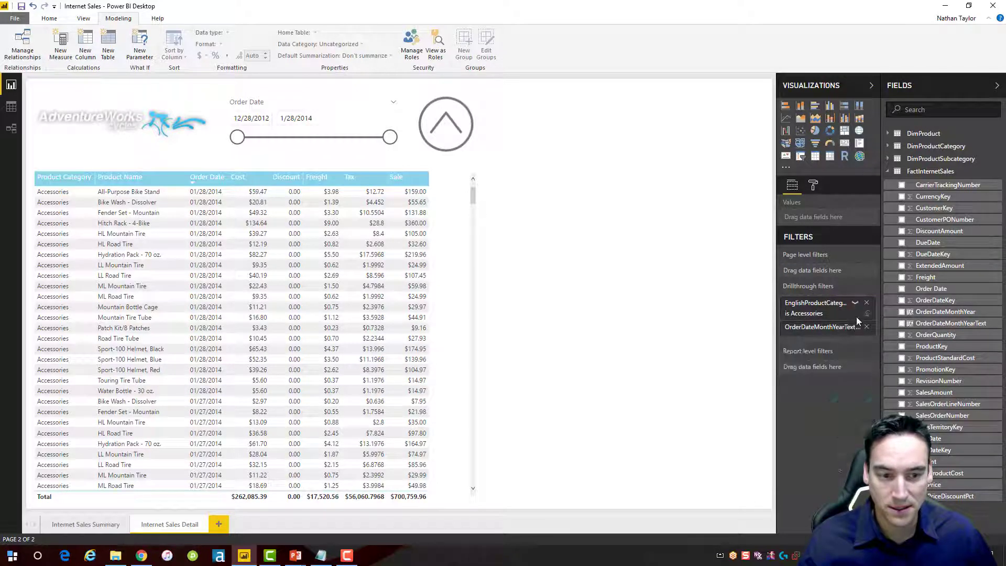
pyautogui.click(867, 314)
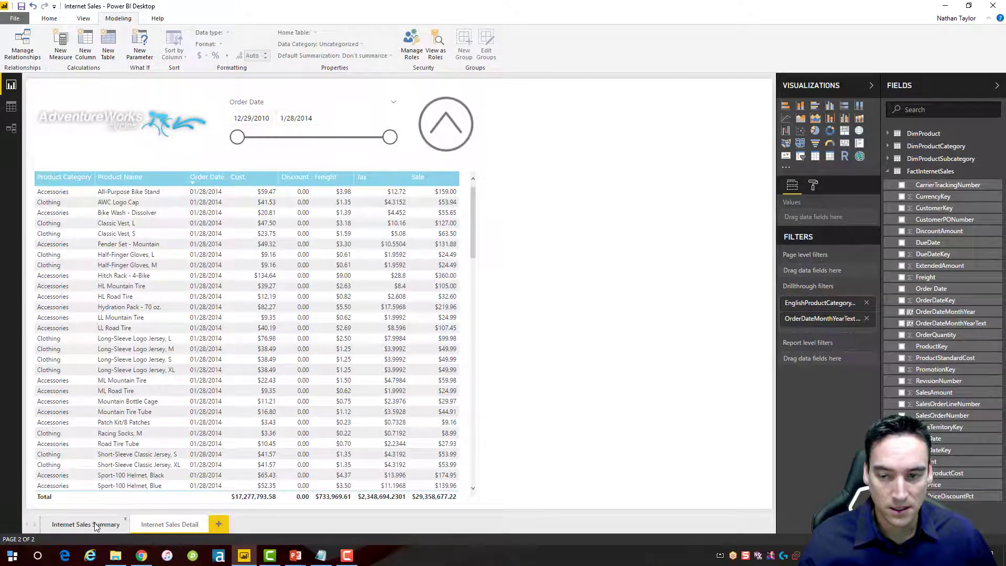
# Return to the Internet Sales Summary page and review the months selected in the month-year slicer
pyautogui.click(96, 525)
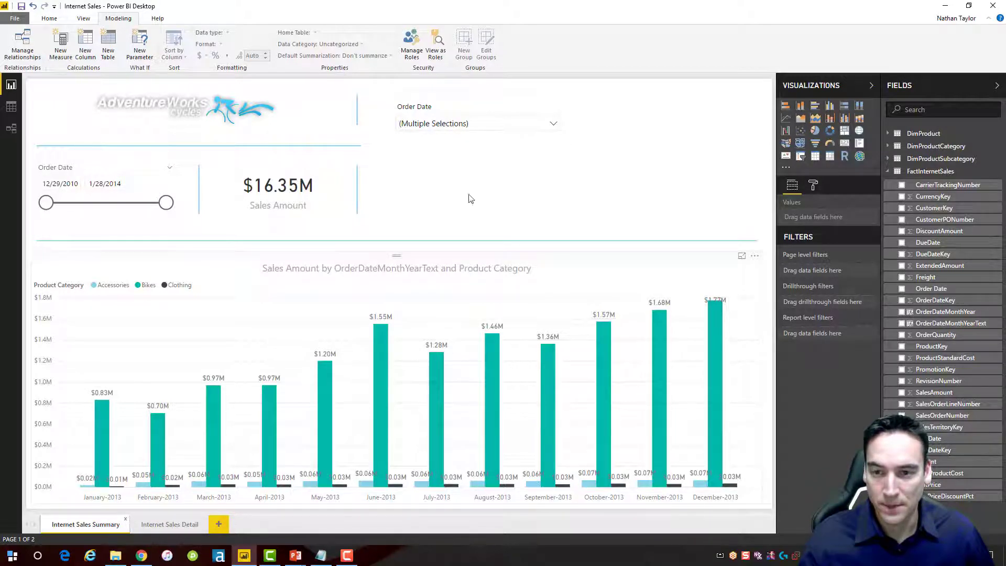
pyautogui.click(565, 124)
pyautogui.scroll(-5, 545, 173)
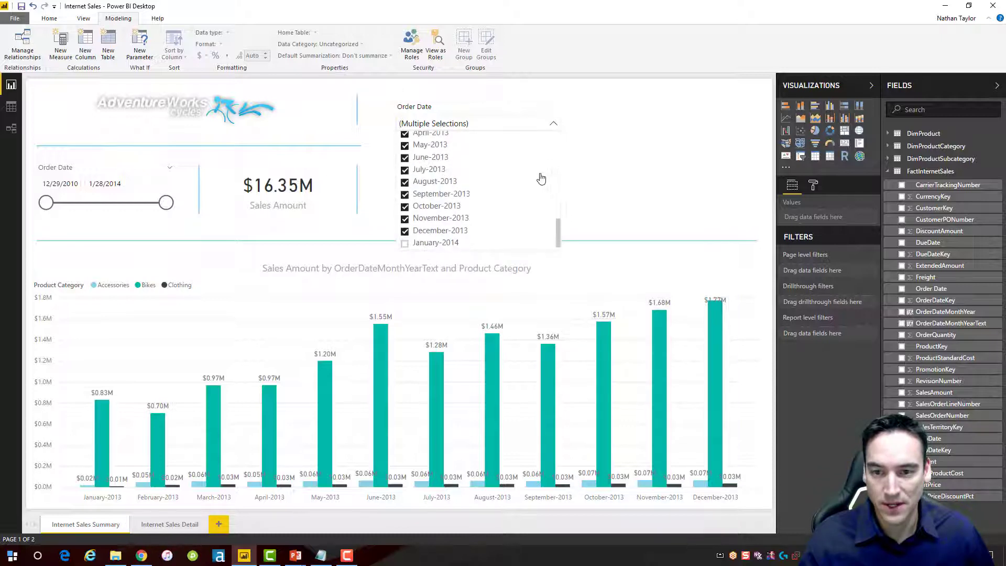
pyautogui.scroll(-2, 518, 202)
pyautogui.click(554, 125)
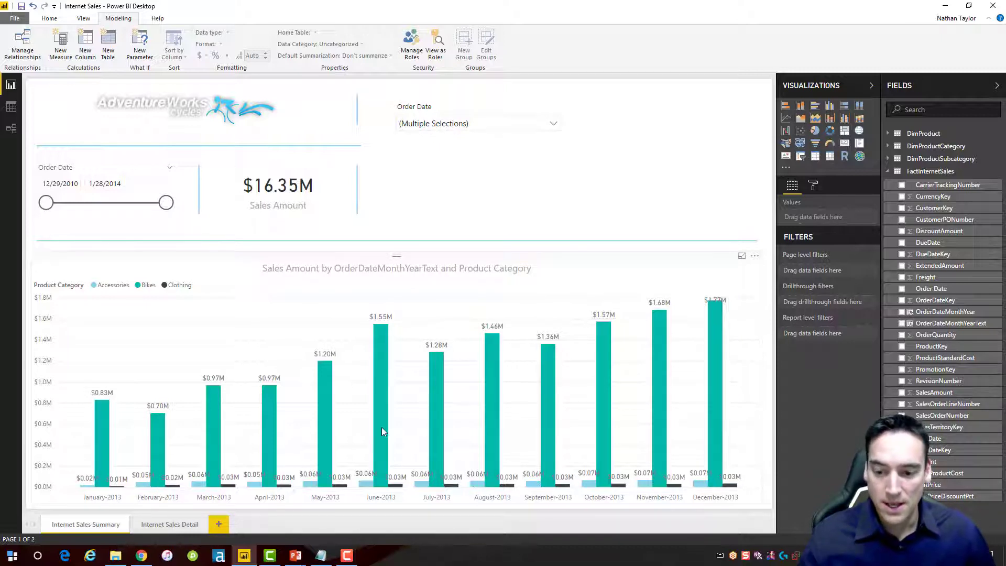
# Drill through from the September-2013 Accessories column to the Internet Sales Detail page
pyautogui.moveTo(468, 457)
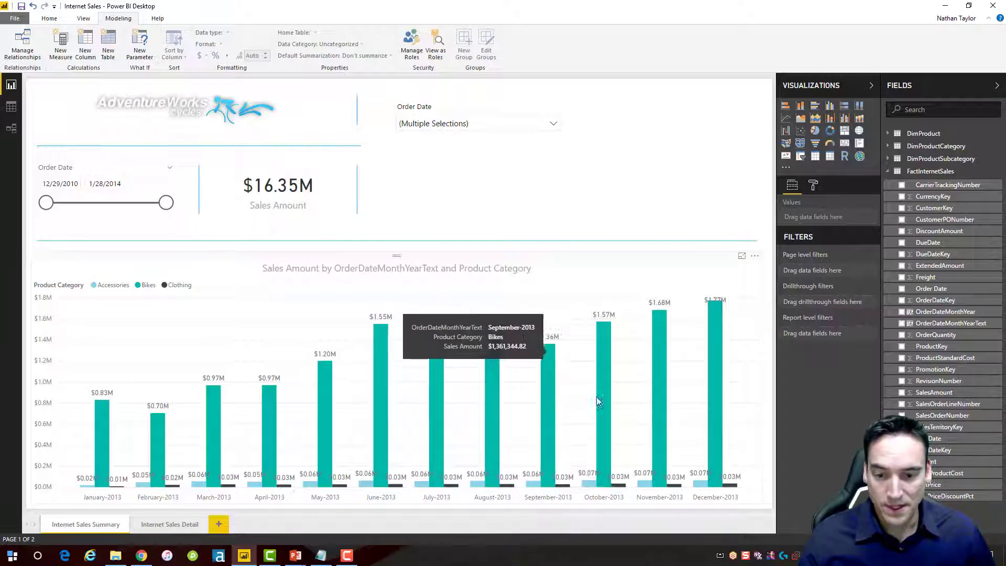
pyautogui.rightClick(537, 488)
pyautogui.moveTo(579, 459)
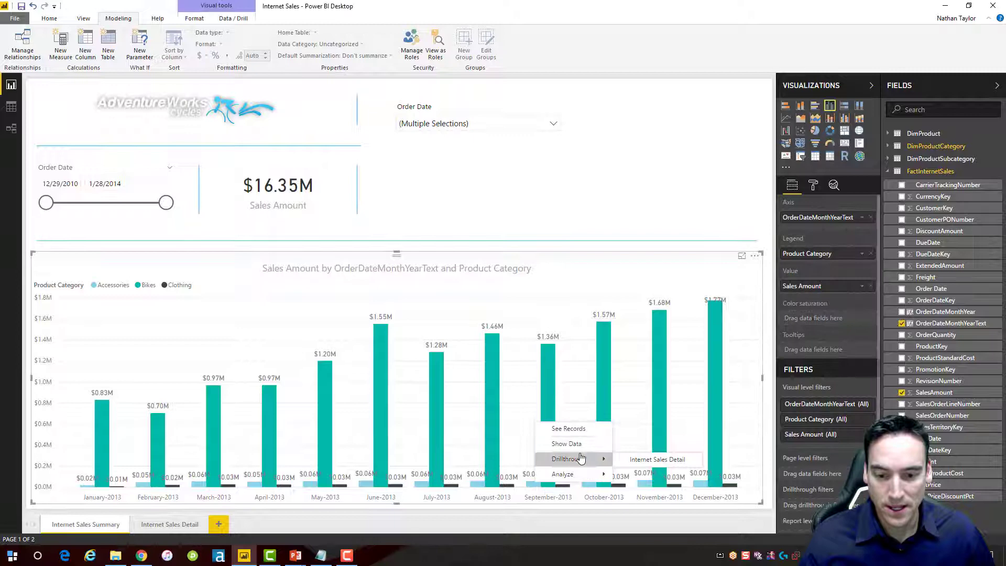
pyautogui.click(631, 461)
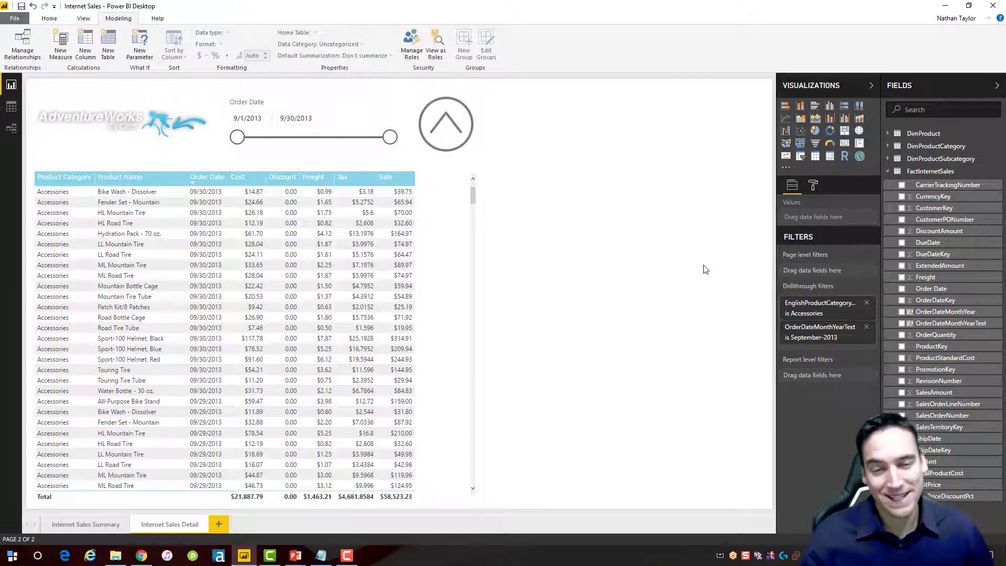
# Follow the back link to the summary page and check the month-year slicer's list
pyautogui.keyDown('ctrl'); pyautogui.click(454, 131); pyautogui.keyUp('ctrl')
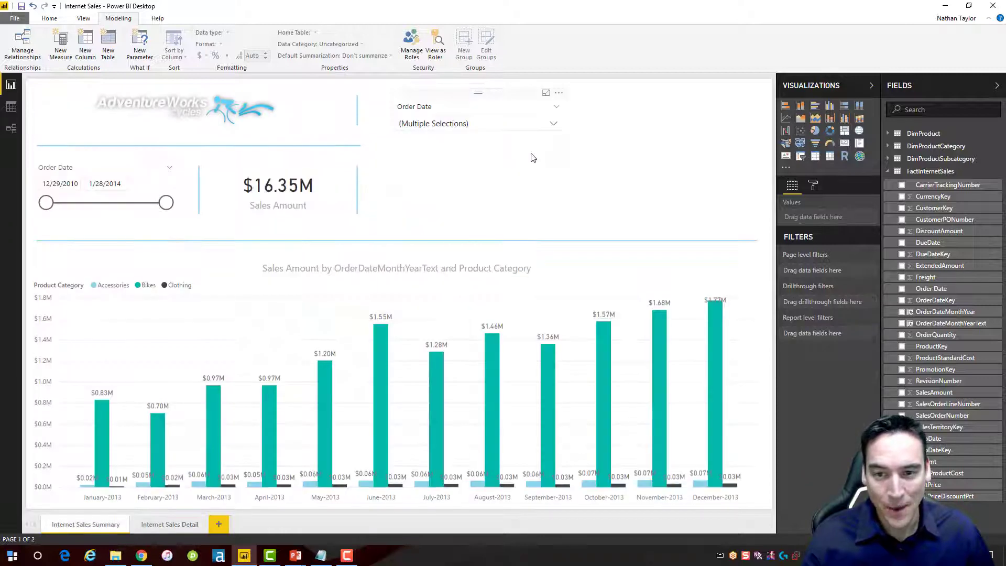
pyautogui.click(555, 124)
pyautogui.click(554, 125)
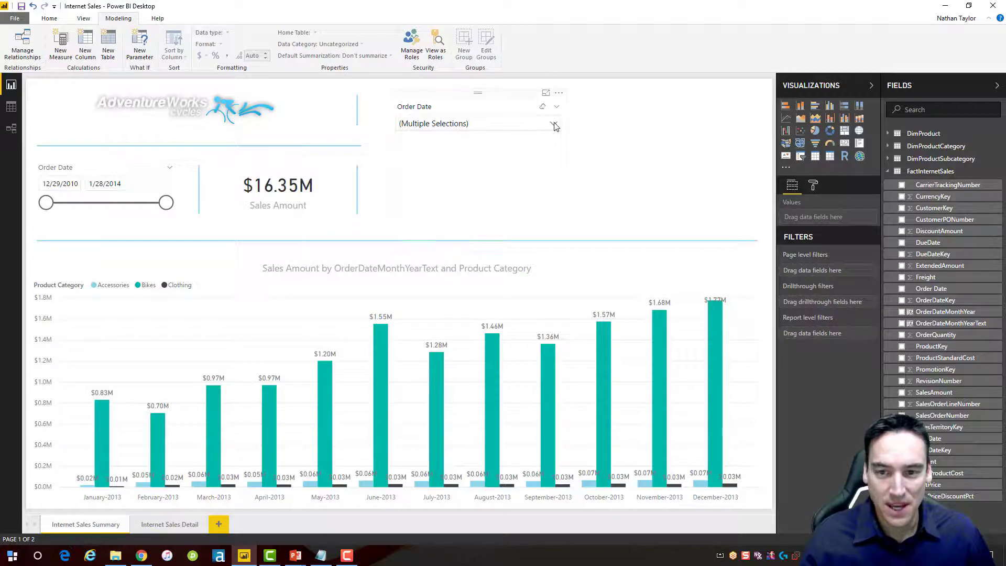